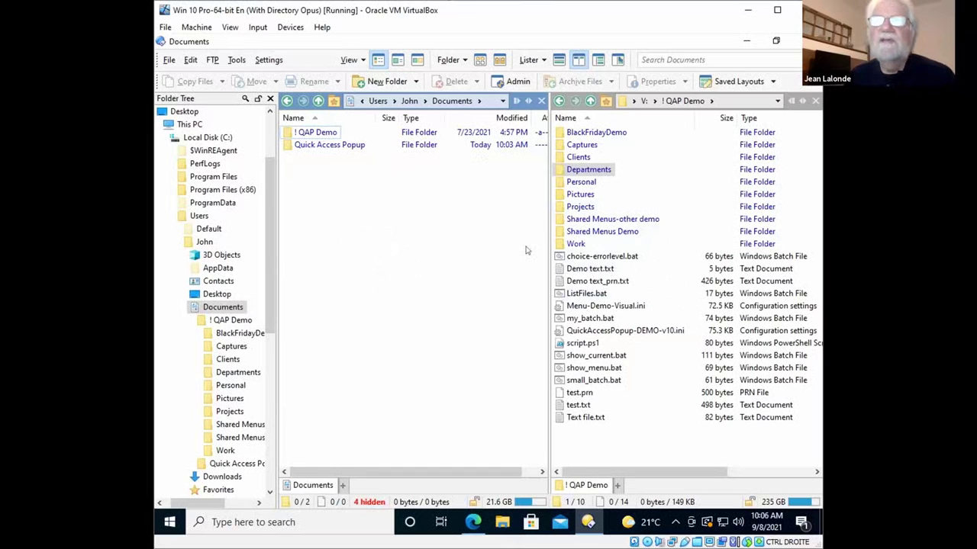
- Add a second folder tab to the Documents display and open the Quick Access Popup folder in it
left_click(344, 491)
double_click(310, 149)
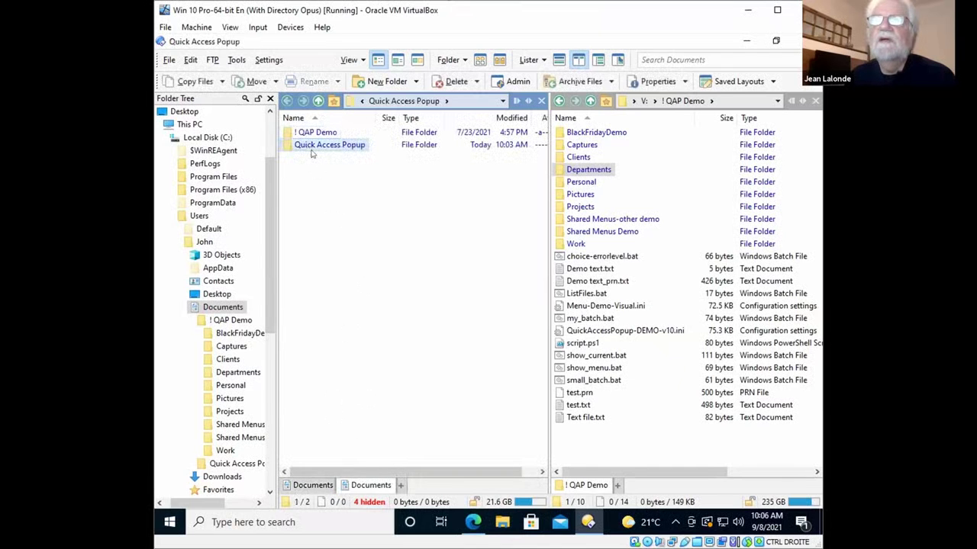
left_click(313, 486)
left_click(378, 486)
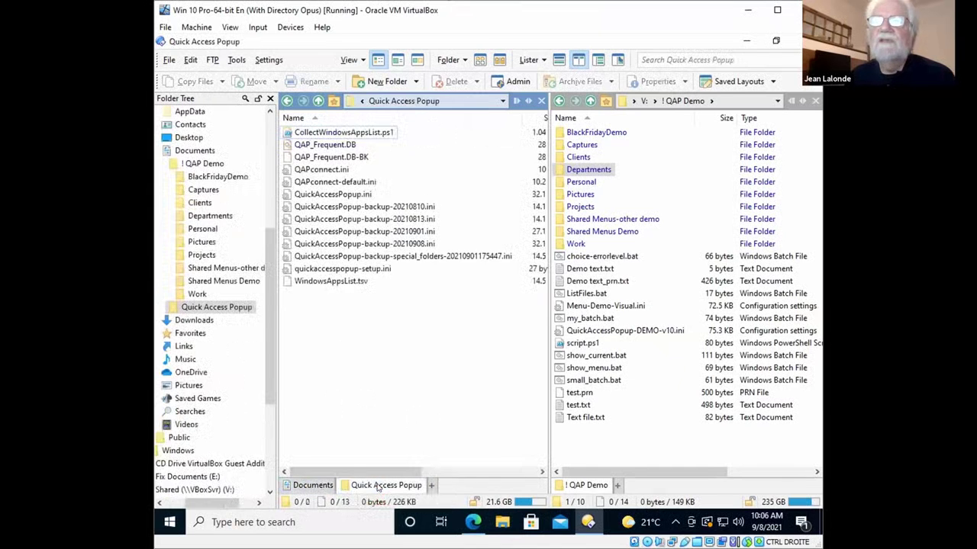
- Return to the Documents tab and open the ! QAP Demo folder in it
left_click(328, 487)
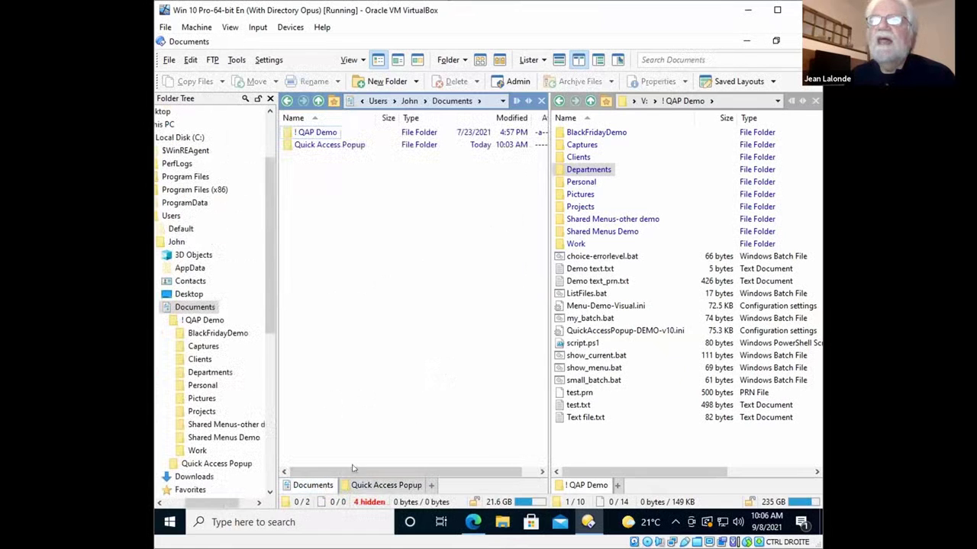
left_click(286, 134)
double_click(286, 133)
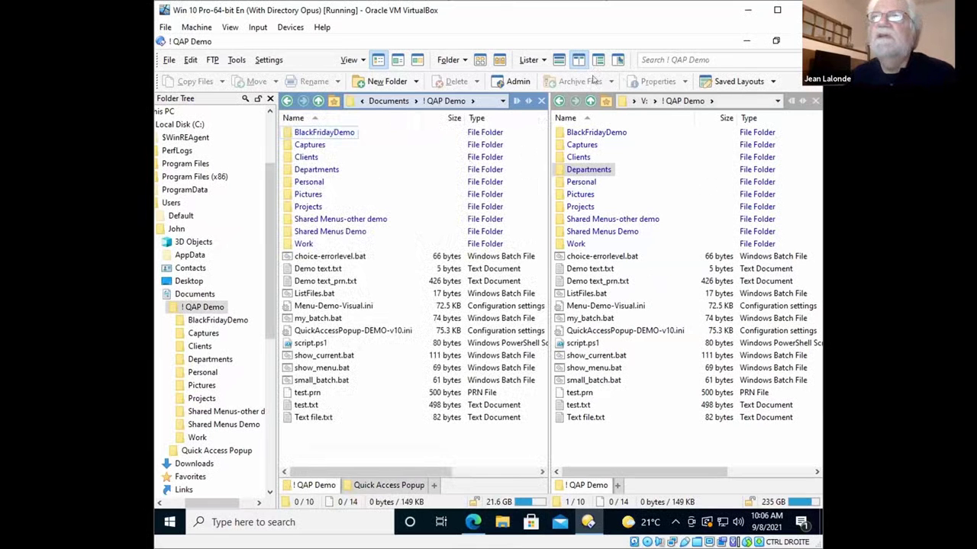
- Browse both file displays in sync into Departments and its HR subfolder, and back up to ! QAP Demo
double_click(562, 171)
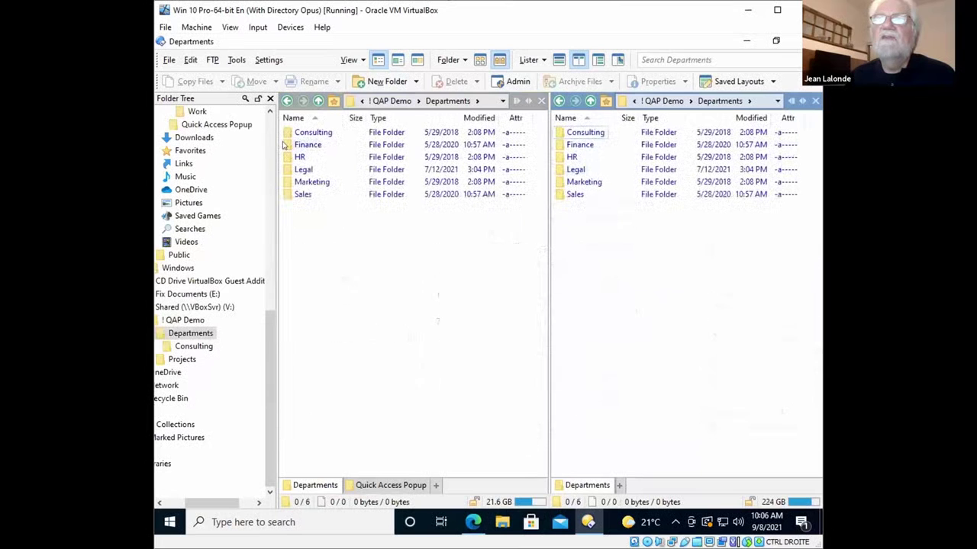
double_click(290, 157)
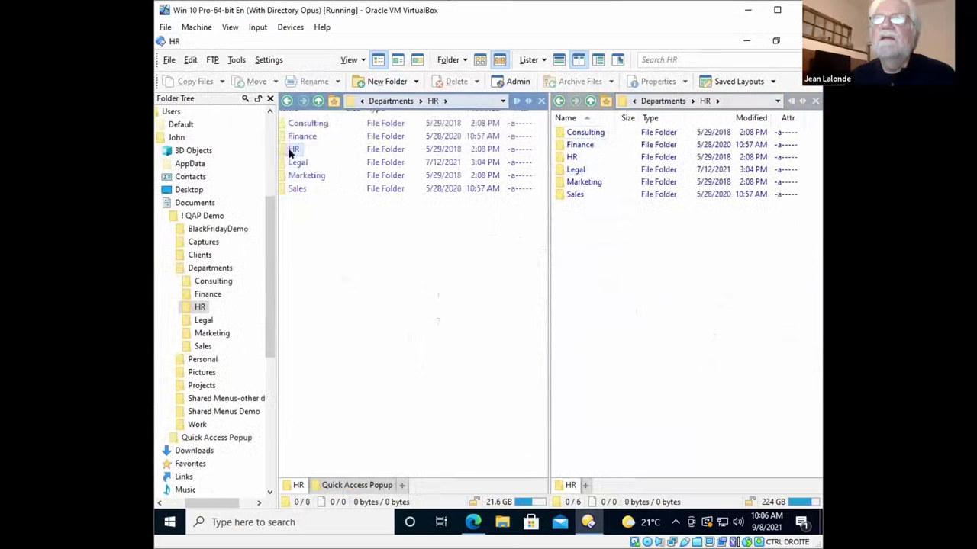
left_click(318, 102)
left_click(318, 101)
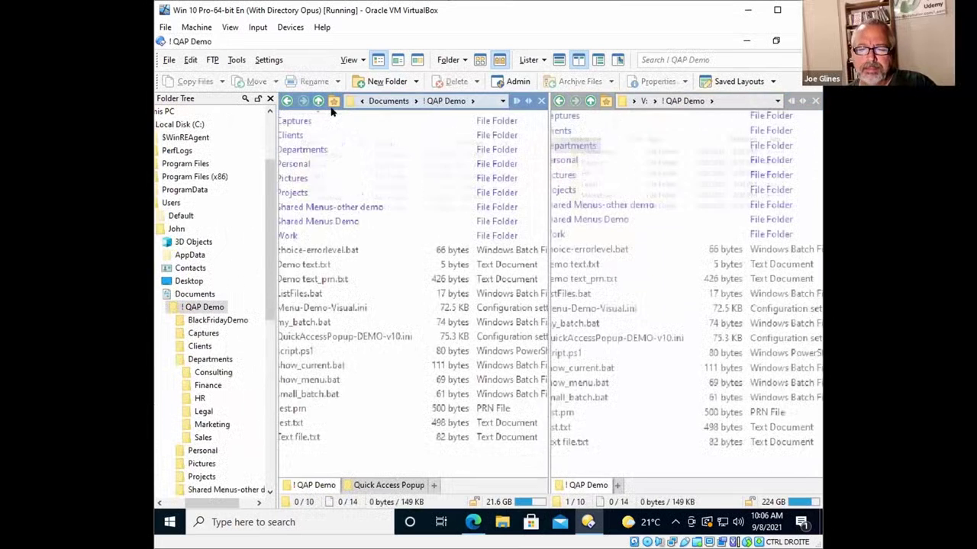
- Look over the folder tree's hierarchy around the entries above ! QAP Demo
left_click(169, 503)
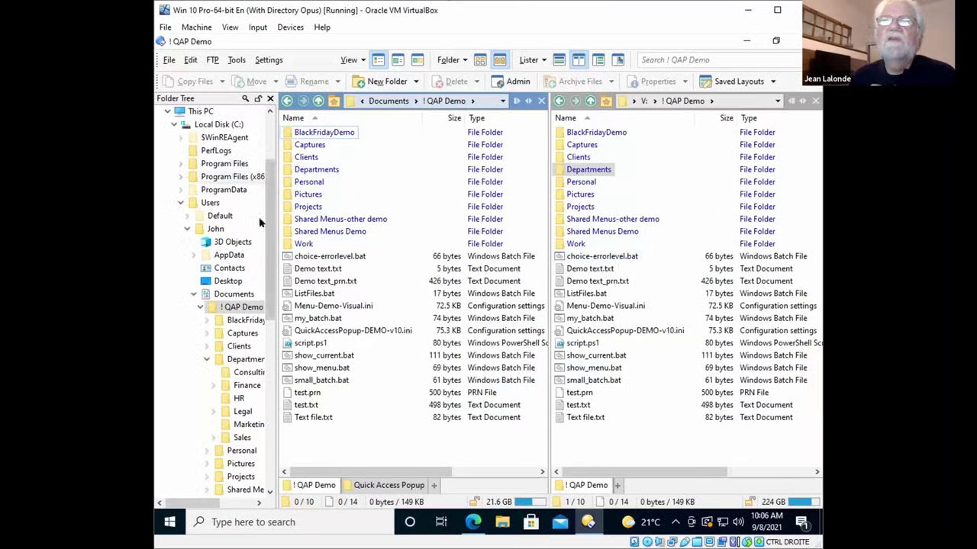
left_click_drag(271, 194, 272, 161)
scroll(271, 169, "up", 1)
scroll(268, 180, "down", 2)
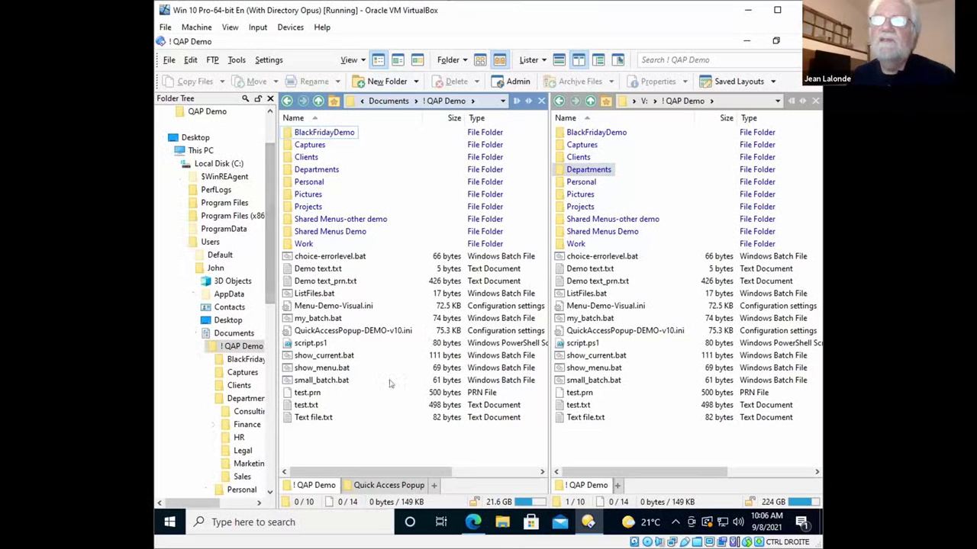
- Switch to the Quick Access Popup tab, and add a second ! QAP Demo tab in the other display and close it
left_click(390, 486)
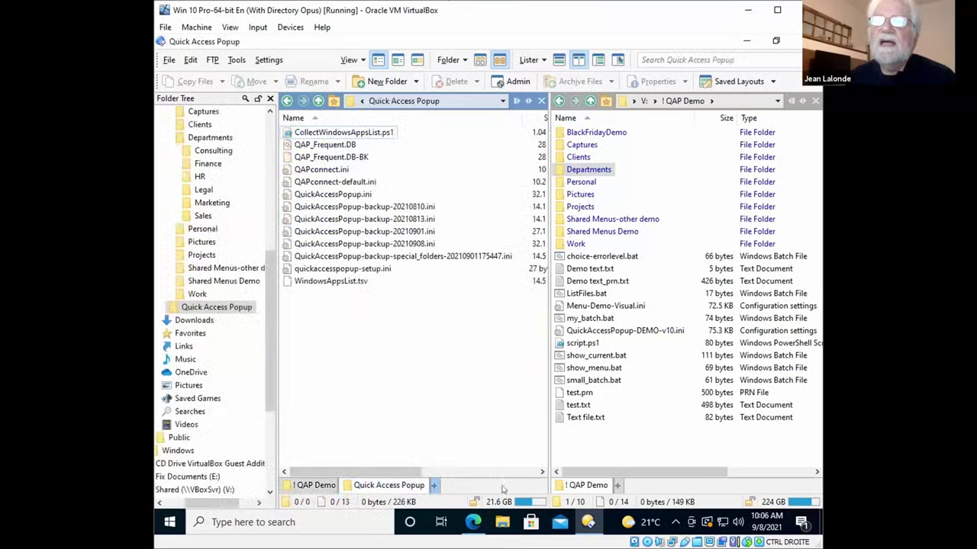
left_click(617, 485)
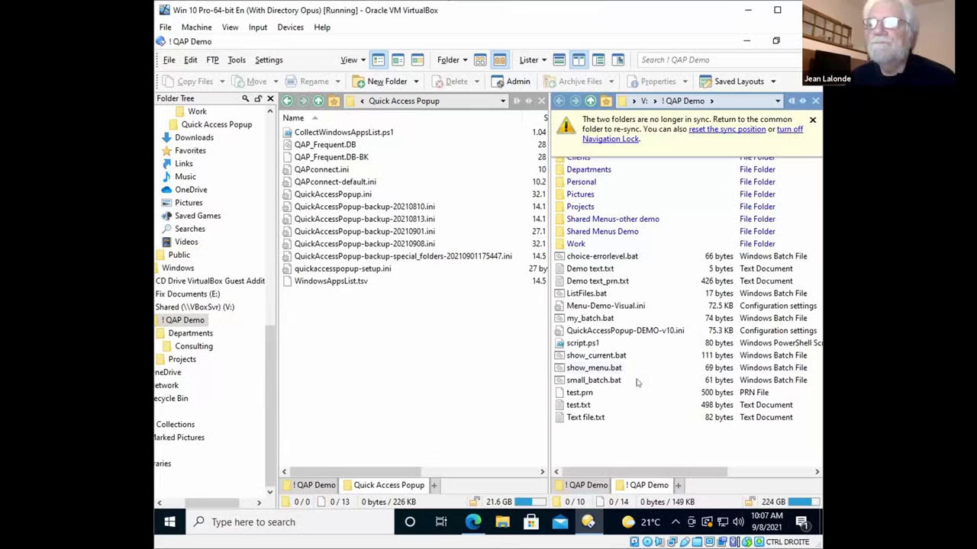
middle_click(648, 486)
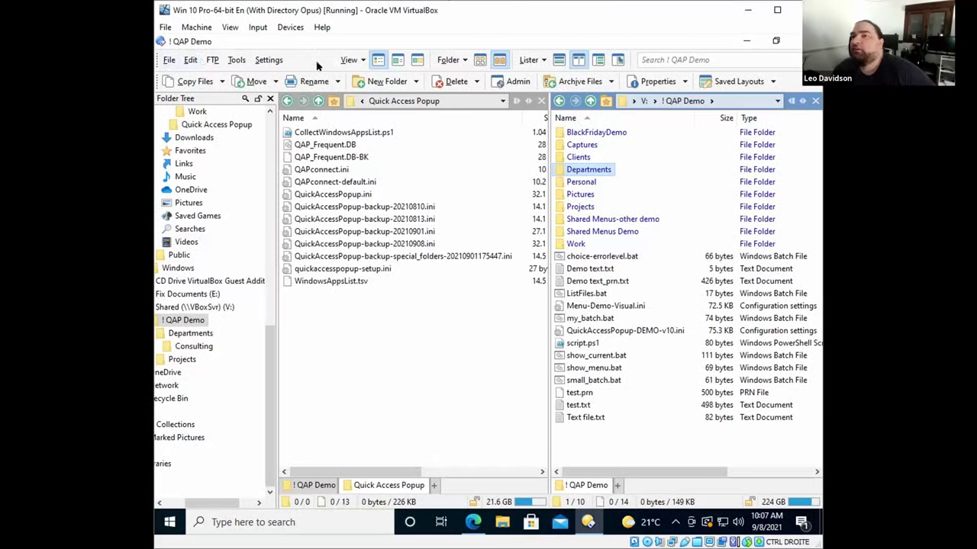
- Try the Details + Thumbnails and Thumbnails views on the Quick Access Popup files, and return to the Details view
key("Tab")
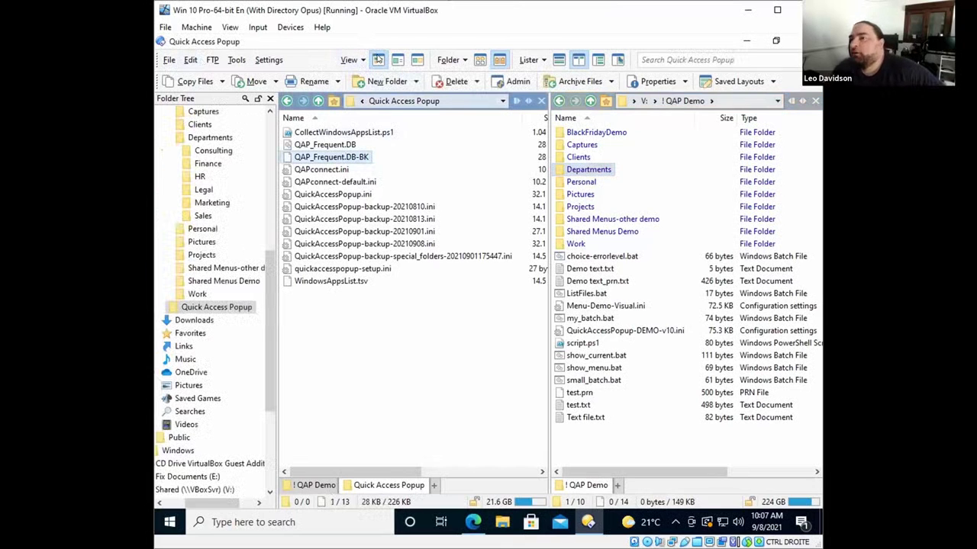
left_click(398, 60)
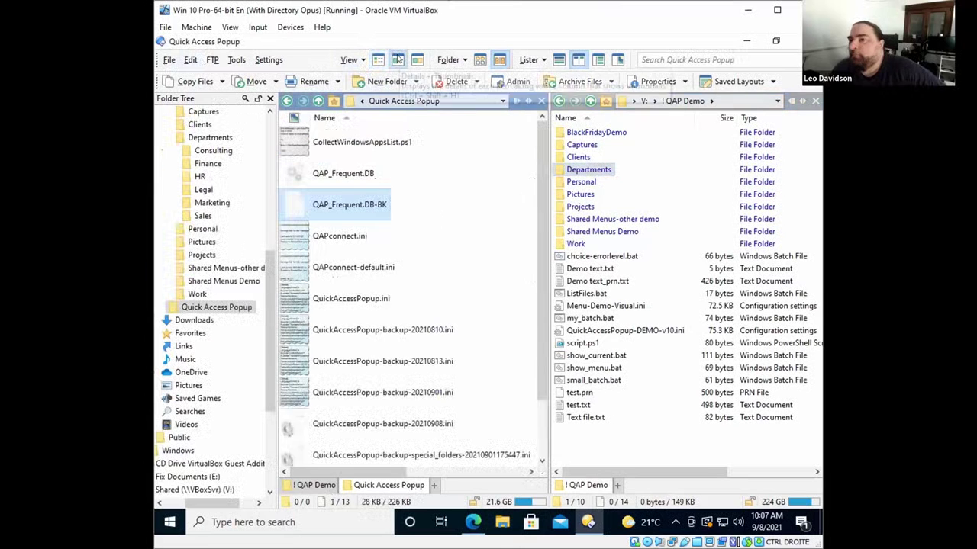
left_click(417, 60)
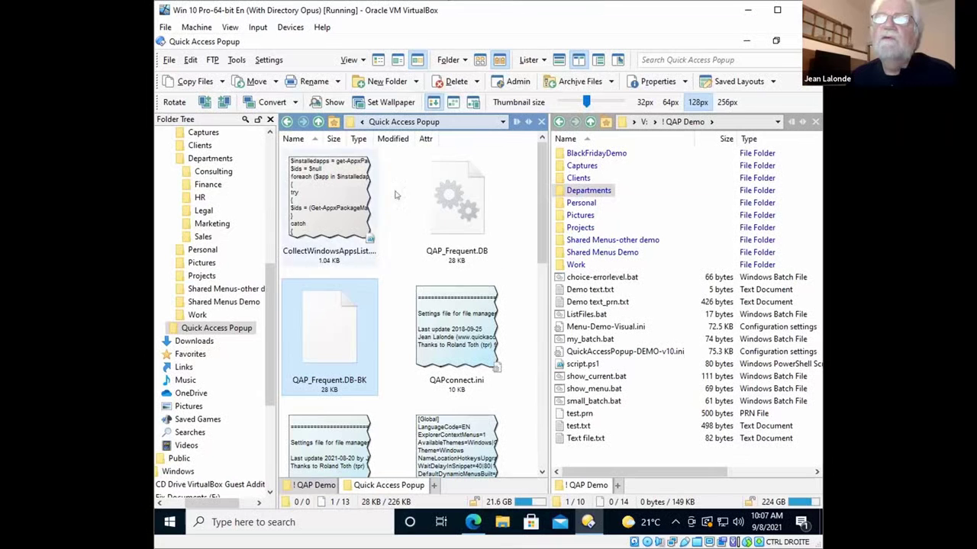
left_click(378, 59)
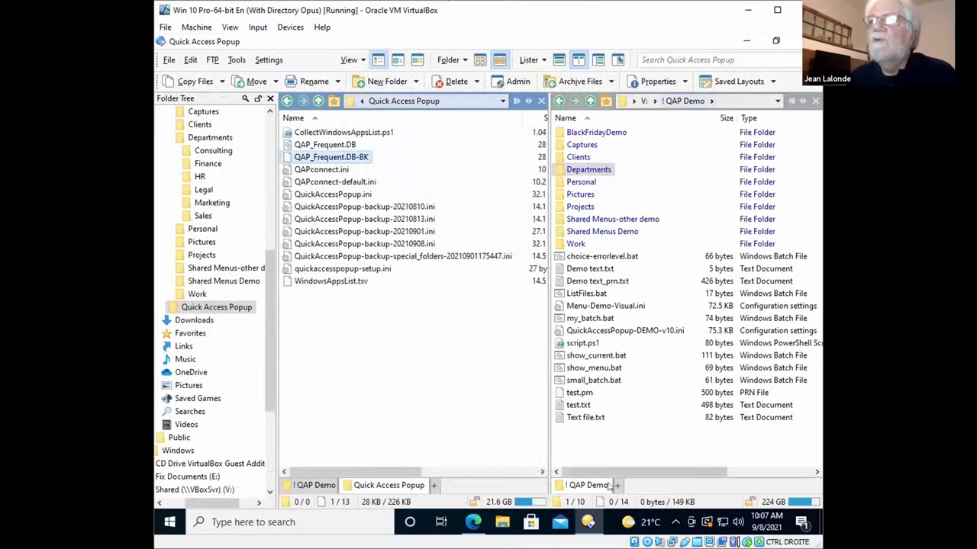
- Close the ! QAP Demo file display and show the Quick Access Popup files as thumbnails
left_click(815, 101)
left_click(415, 60)
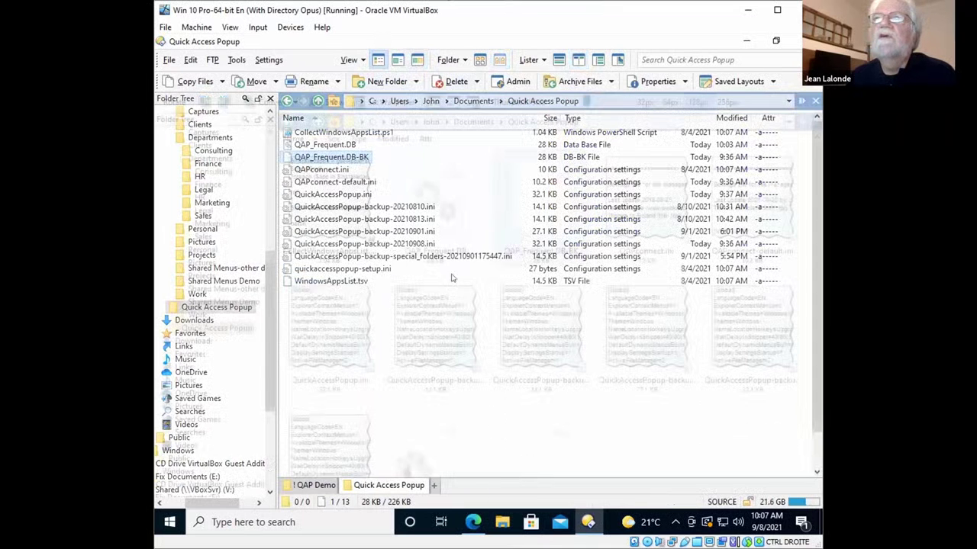
- Try the dual horizontal and dual vertical layouts, and return to a single file display
left_click(560, 60)
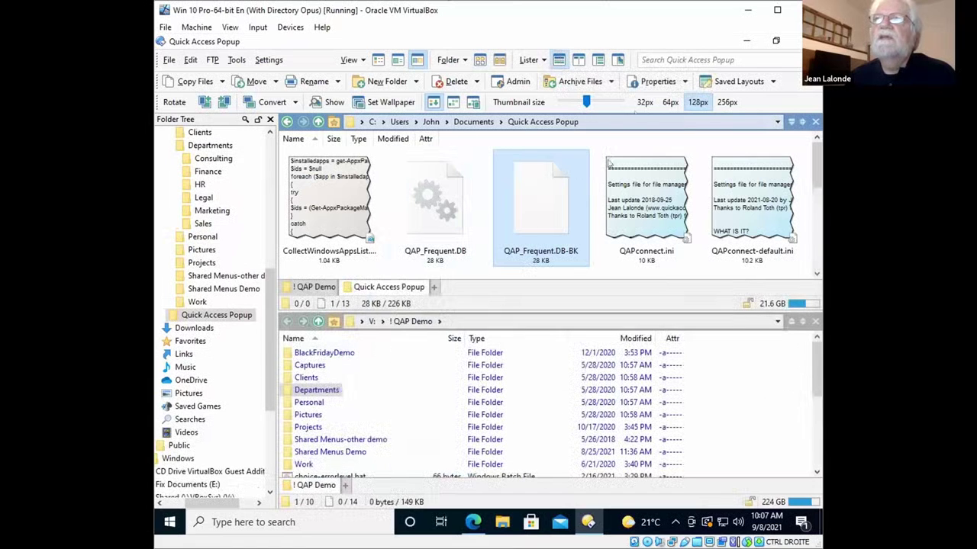
left_click(579, 61)
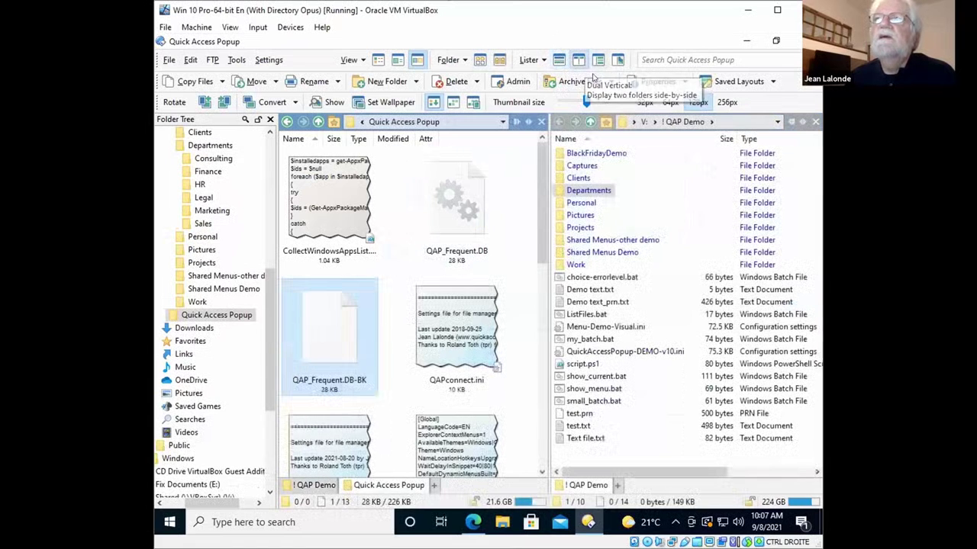
left_click(599, 61)
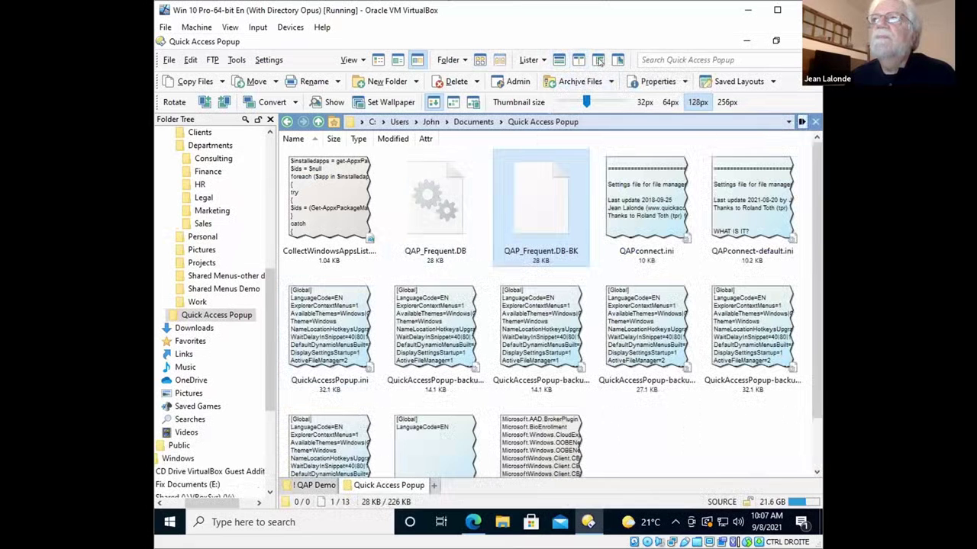
- Show the file properties pane, widen it, and inspect the properties of QAP_Frequent.DB, QAPconnect-default.ini and a QuickAccessPopup backup file
left_click(599, 60)
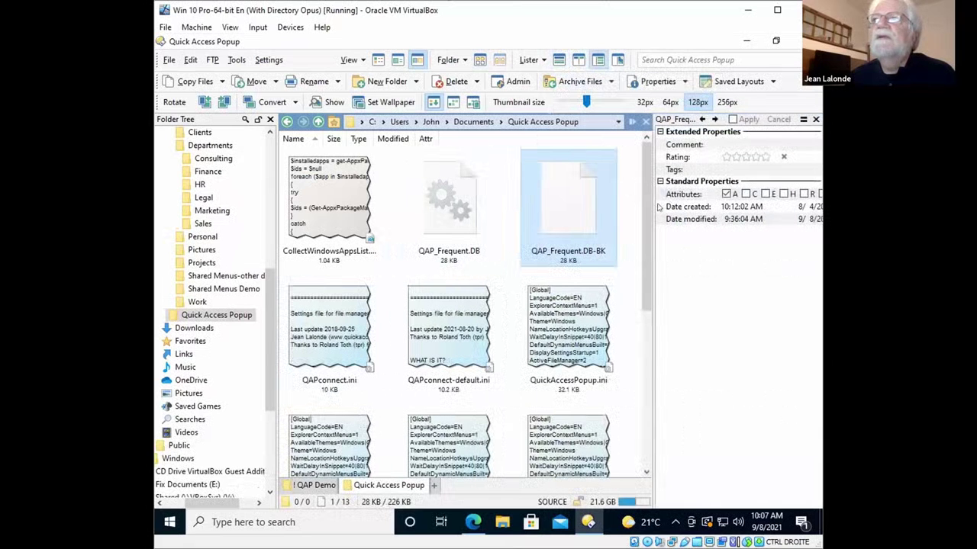
left_click_drag(650, 204, 608, 205)
left_click(433, 206)
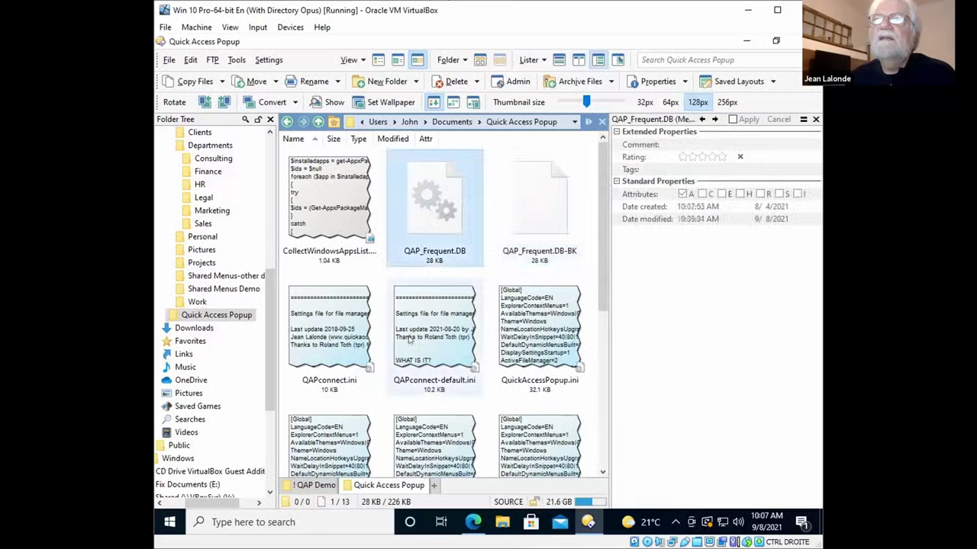
left_click(410, 341)
left_click(412, 427)
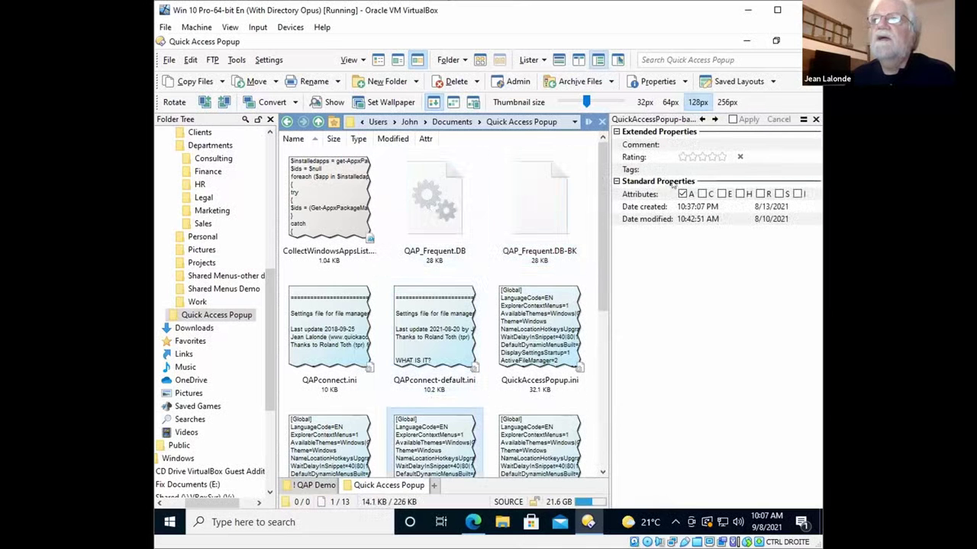
left_click(739, 158)
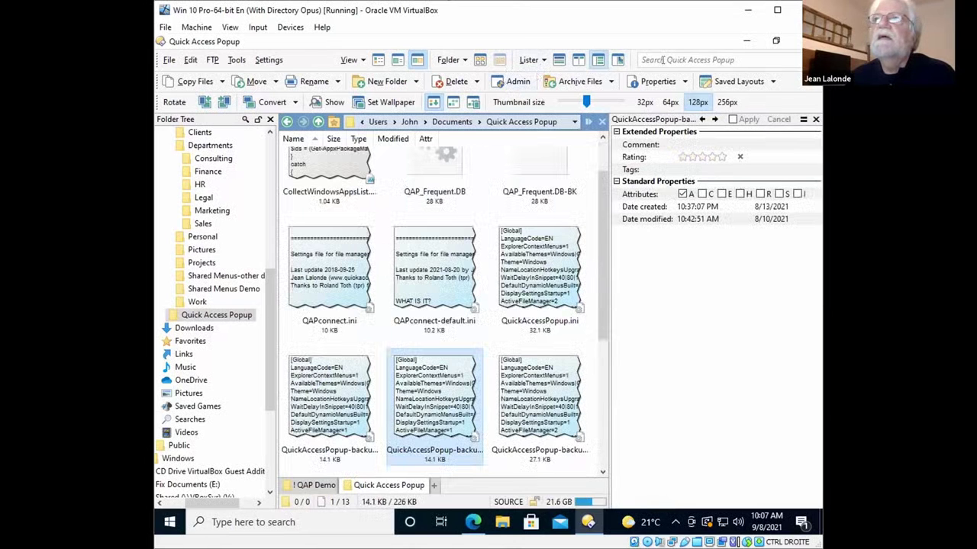
- Replace the file properties pane with the viewer pane and preview QAPconnect-default.ini in it
left_click(617, 60)
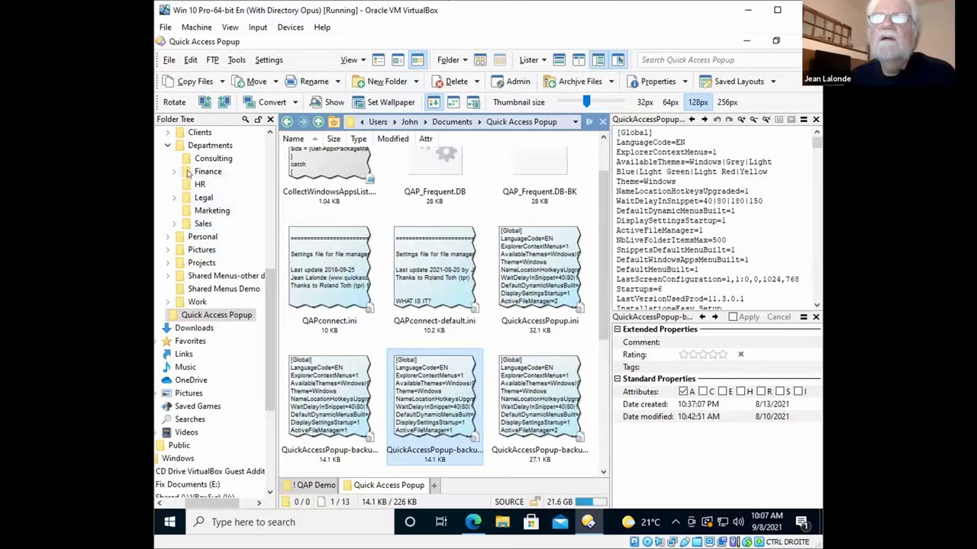
scroll(473, 303, "up", 1)
scroll(473, 303, "up", 1)
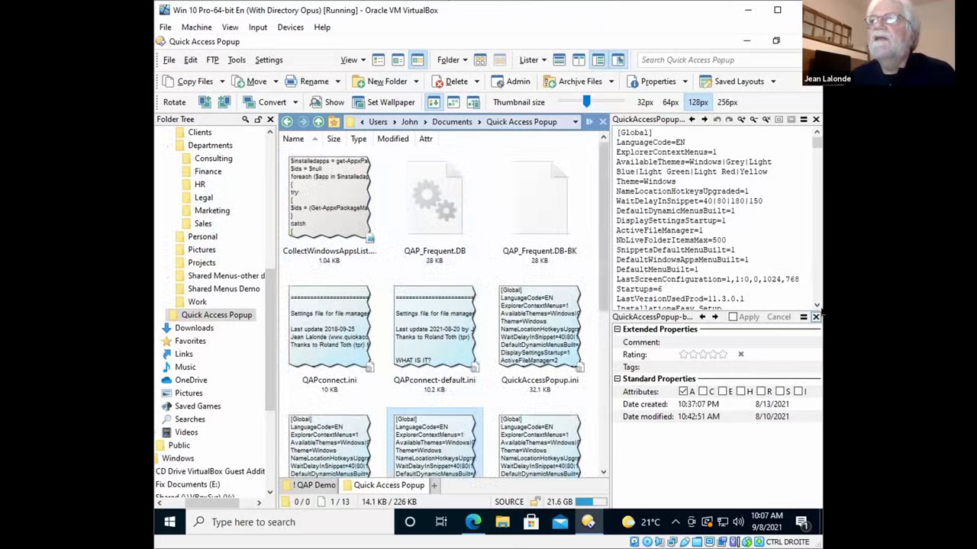
left_click(815, 317)
scroll(586, 248, "down", 2)
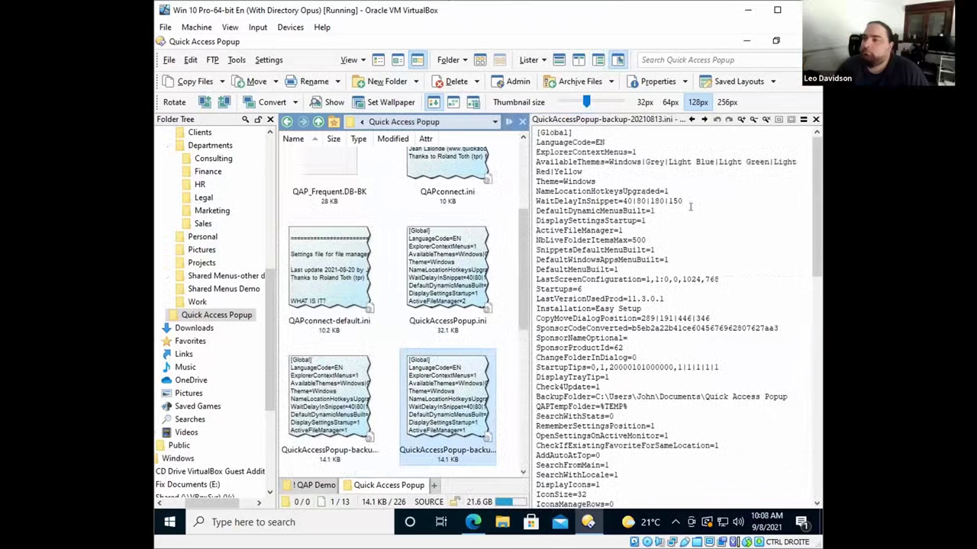
left_click(332, 285)
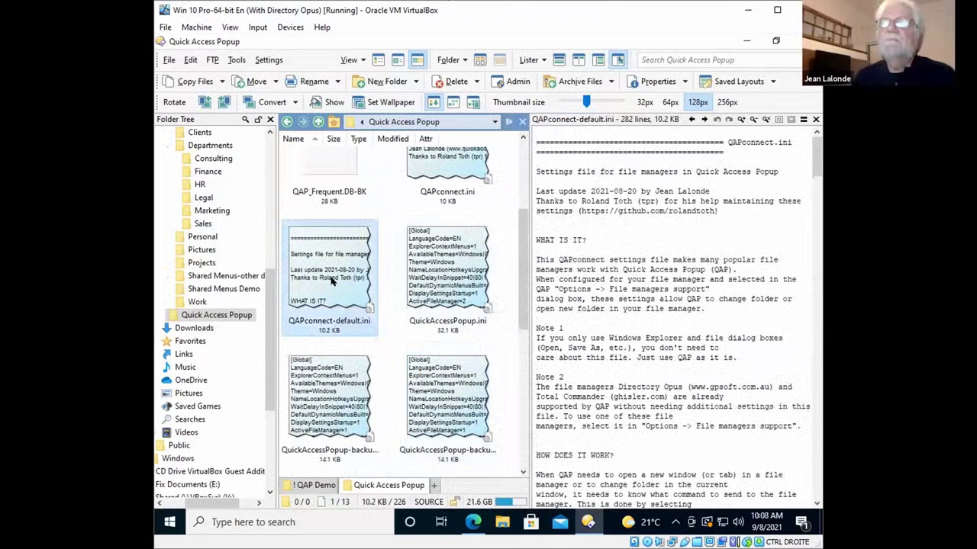
- Look into the Camera Roll folder, return to Pictures, and go up to the user's profile folder
double_click(311, 191)
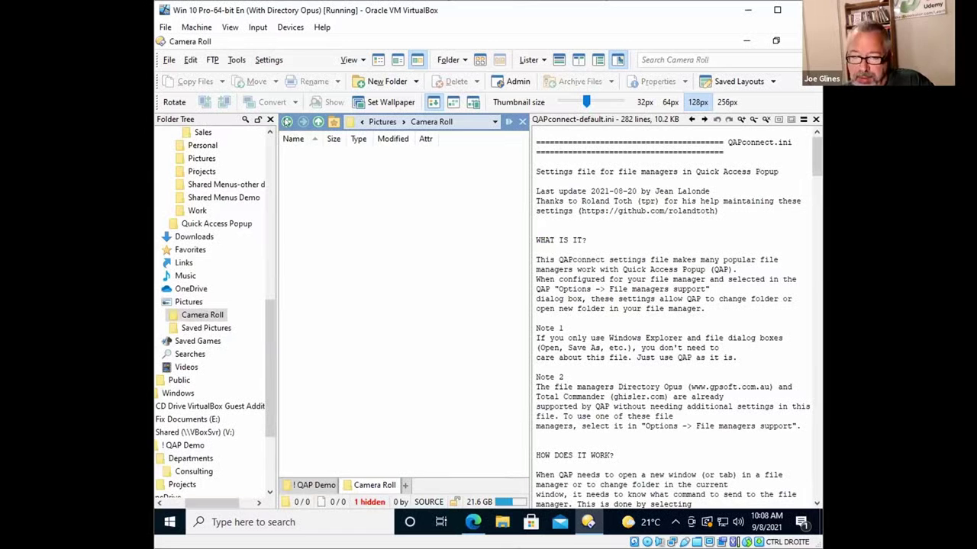
left_click(287, 121)
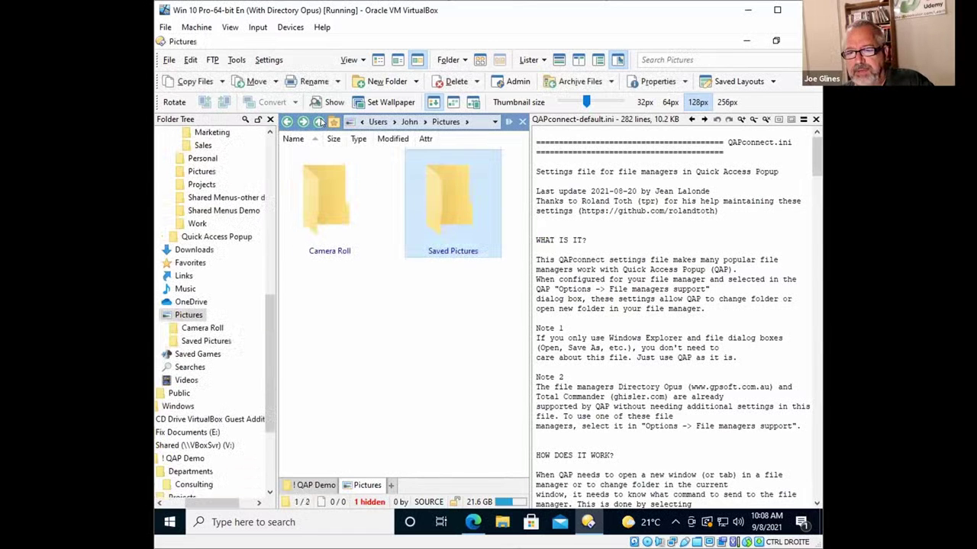
left_click(319, 122)
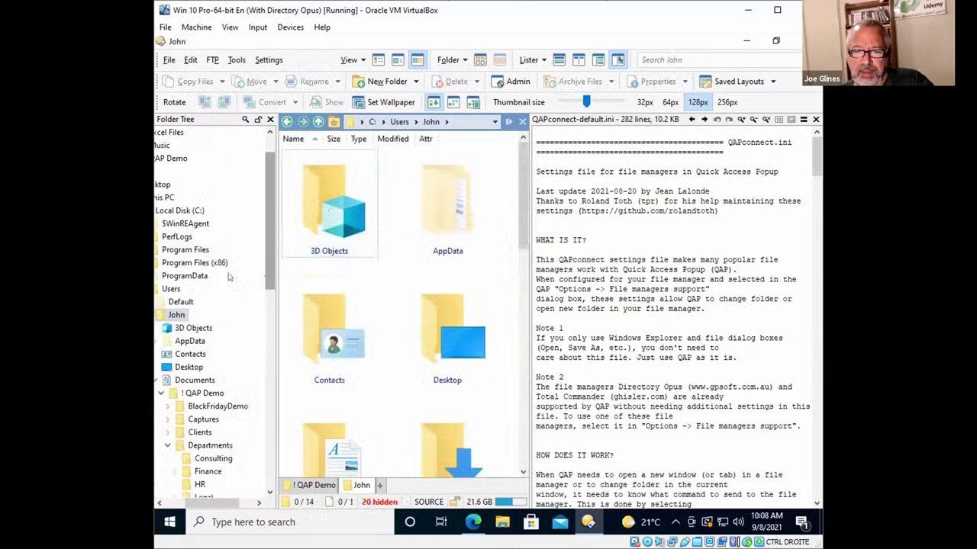
- Open the Documents folder from the folder tree and look at the context menu of its Quick Access Popup folder
left_click(169, 503)
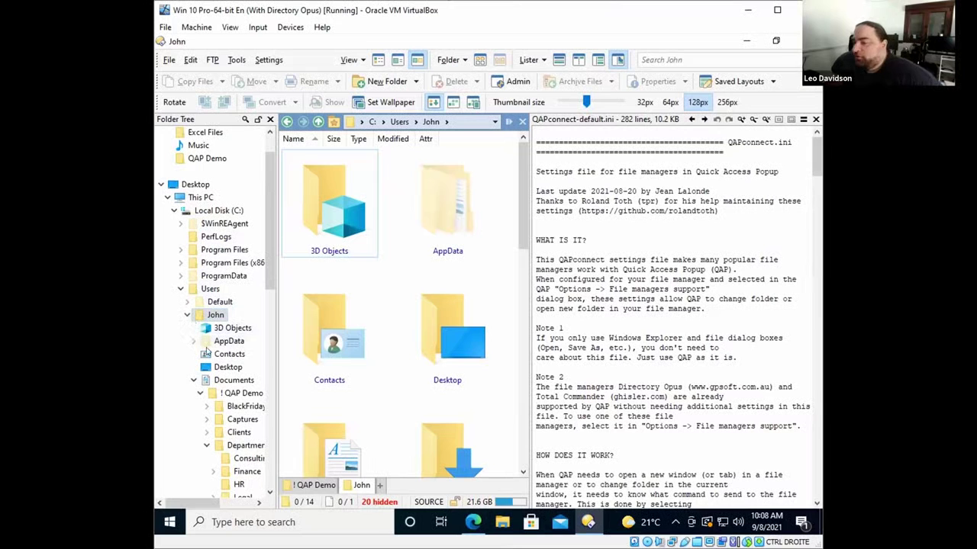
left_click(208, 380)
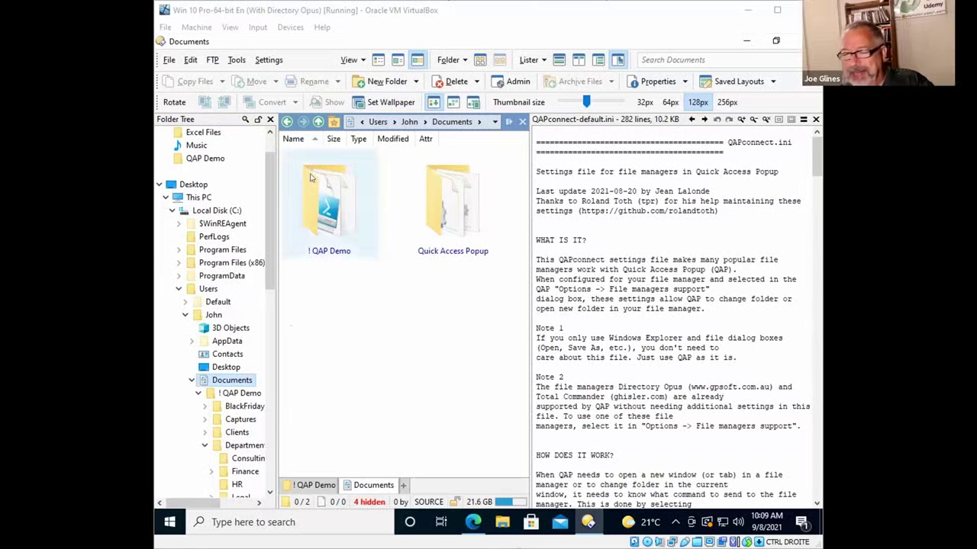
mouse_move(300, 186)
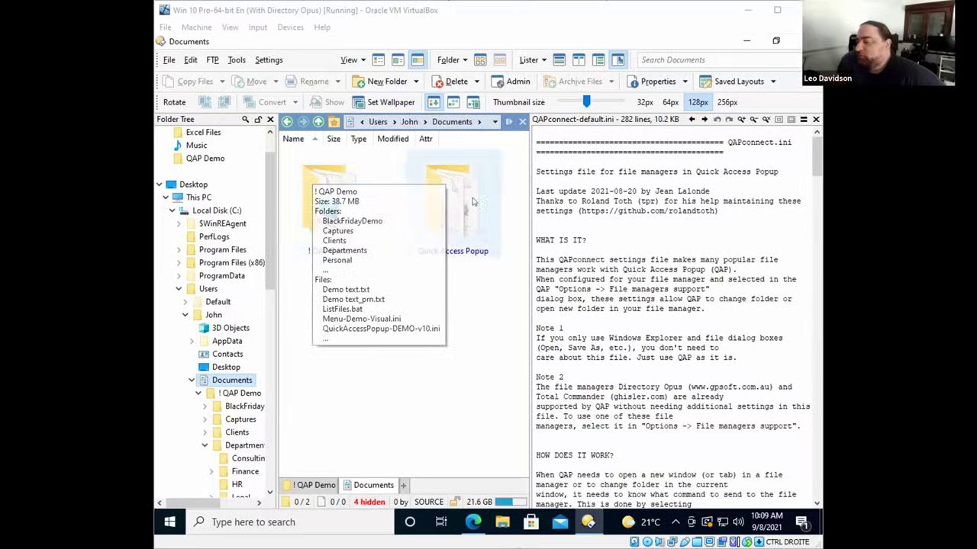
right_click(441, 203)
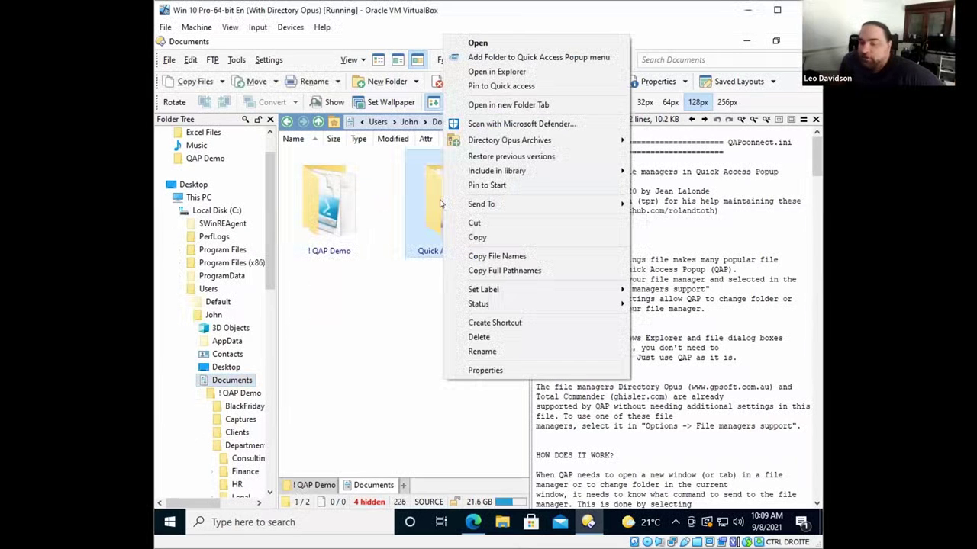
left_click(356, 320)
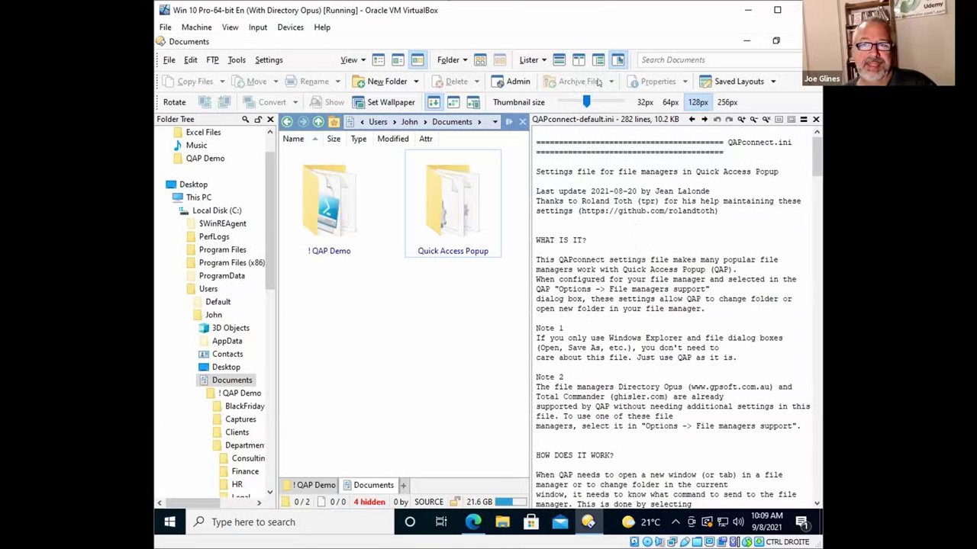
- Hide the viewer pane and search the preferences for "list", leaving the preferences without saving any change
left_click(618, 60)
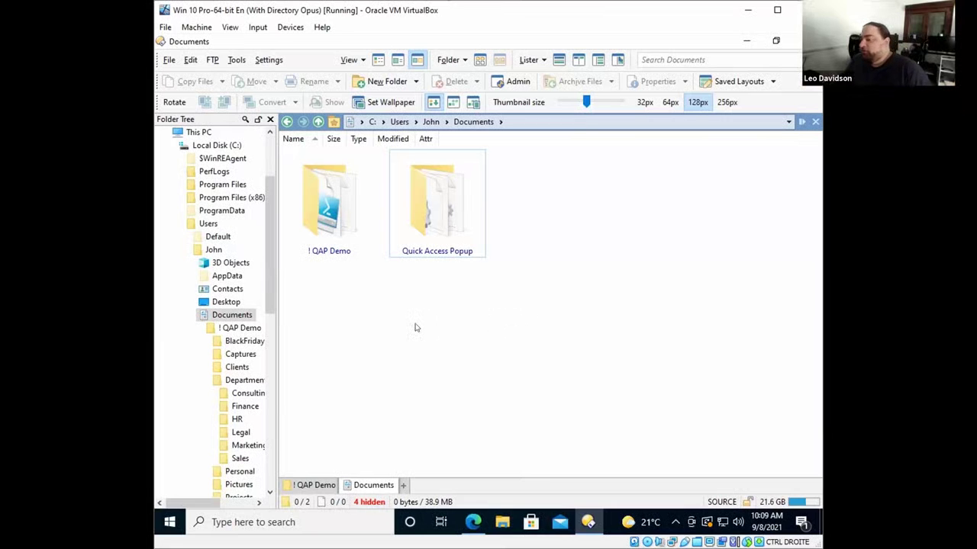
left_click(267, 60)
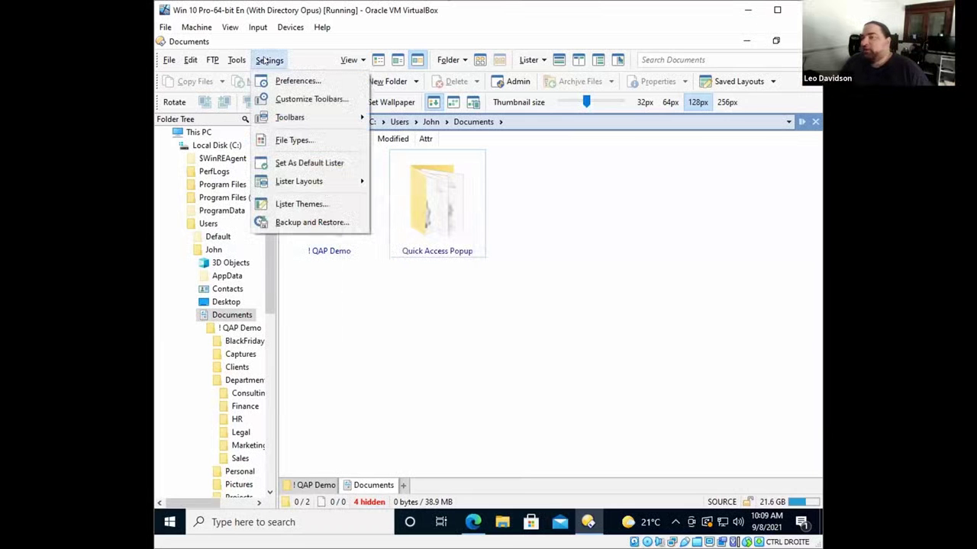
left_click(299, 81)
left_click_drag(380, 256, 375, 204)
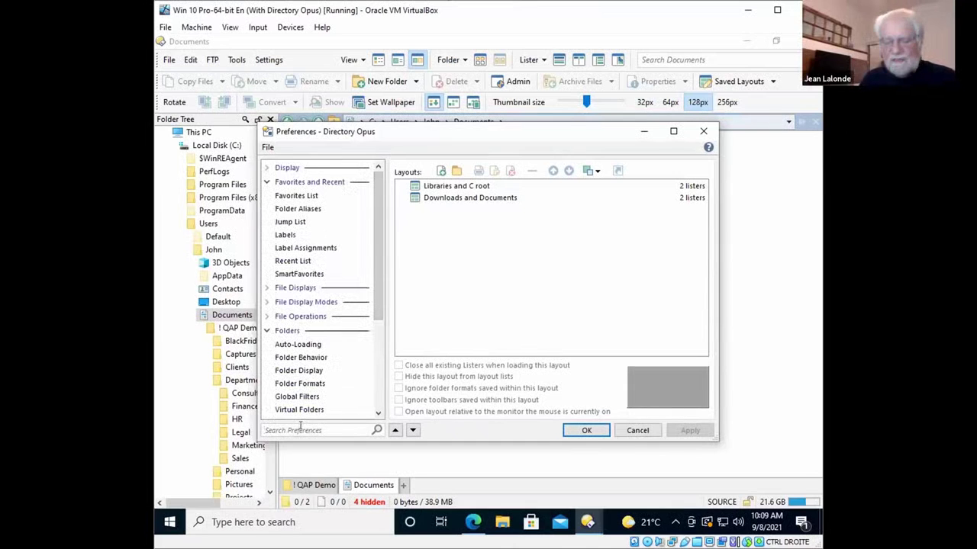
left_click(300, 429)
type("list")
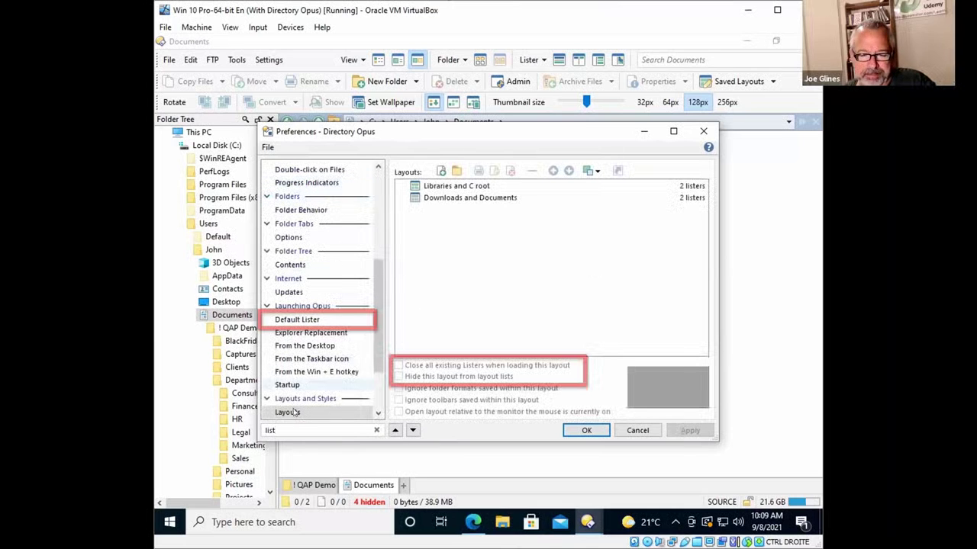
left_click(376, 429)
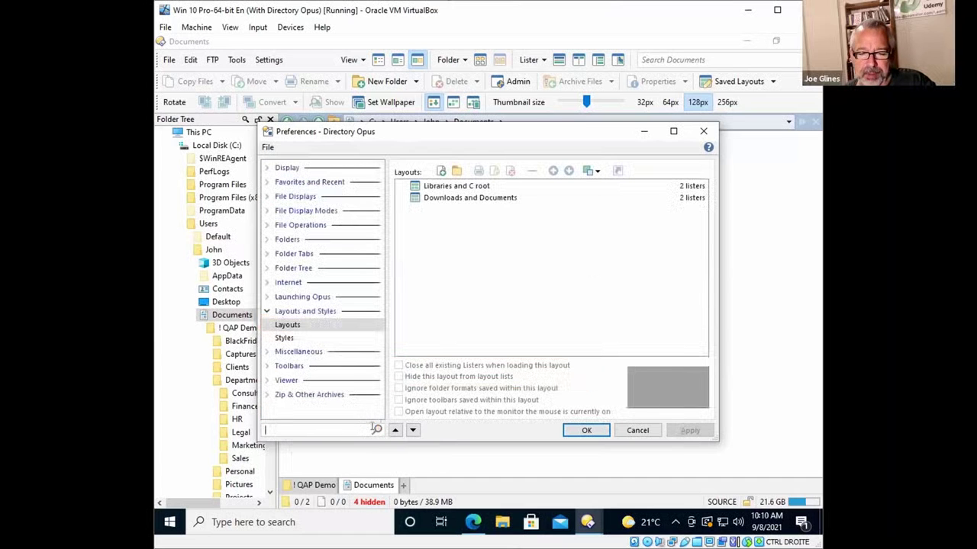
left_click(637, 430)
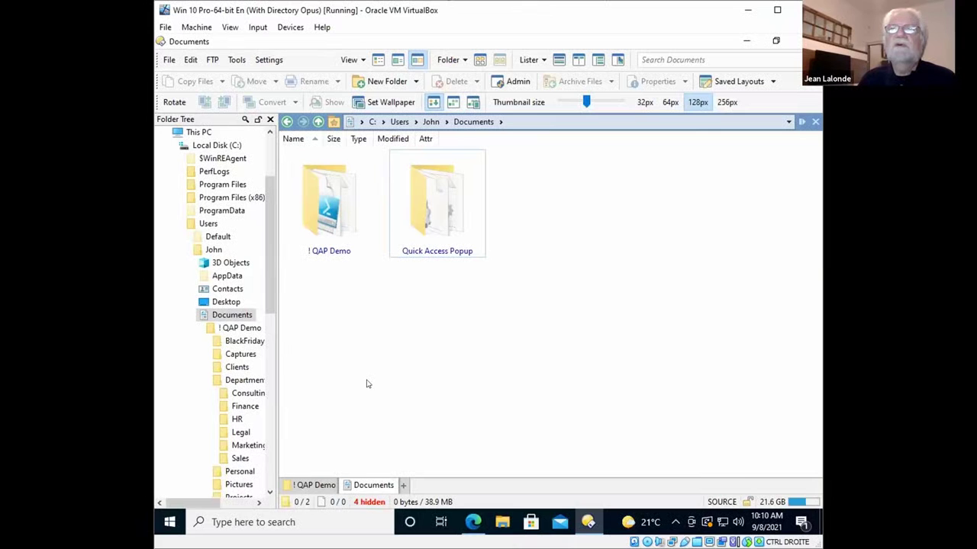
left_click(213, 61)
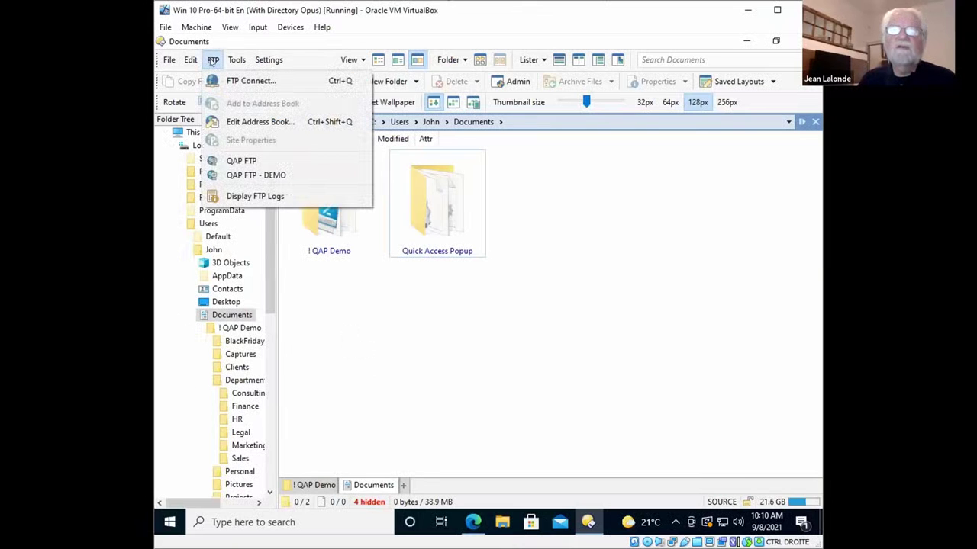
left_click(229, 174)
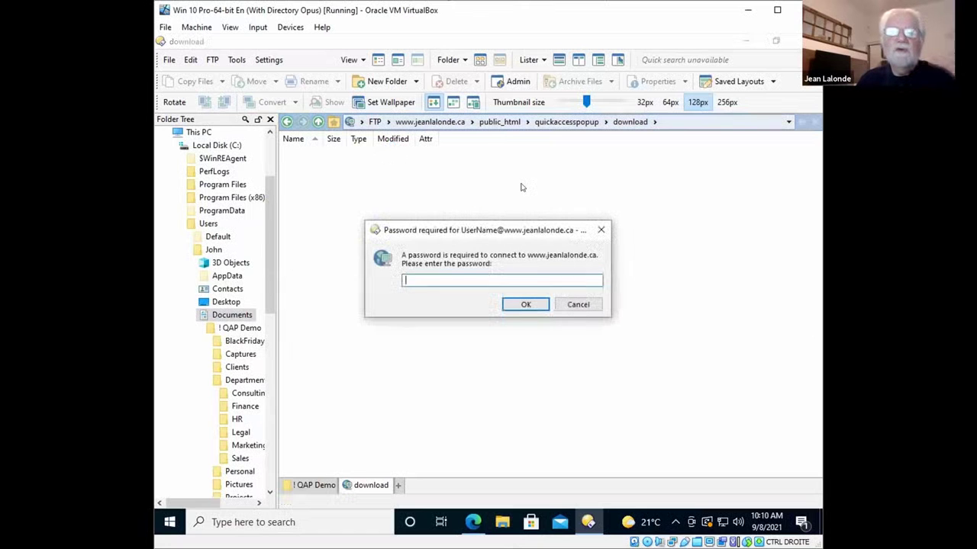
left_click(566, 306)
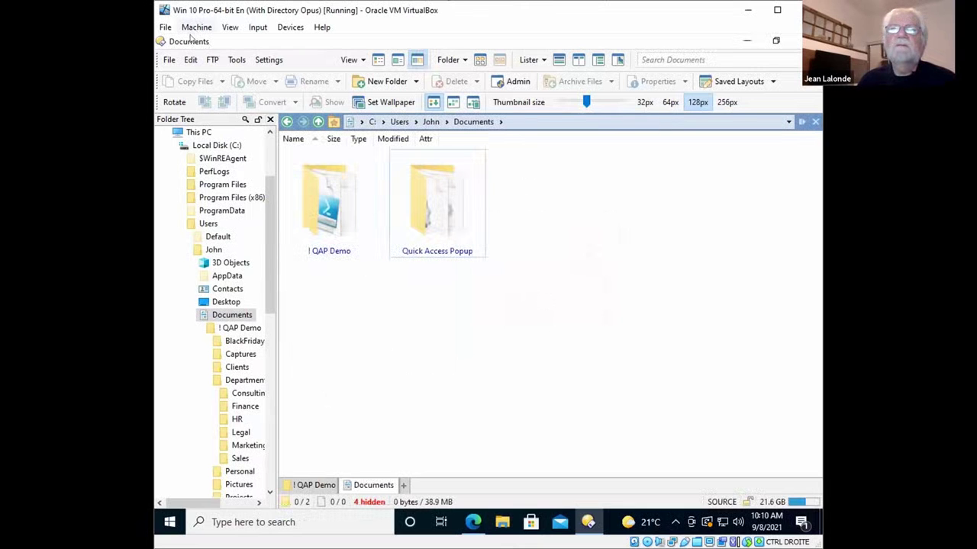
- Connect to the QAP FTP site and select QAPupdateIconsWin10-1_1-32-bit.exe in its download folder
left_click(213, 60)
left_click(241, 160)
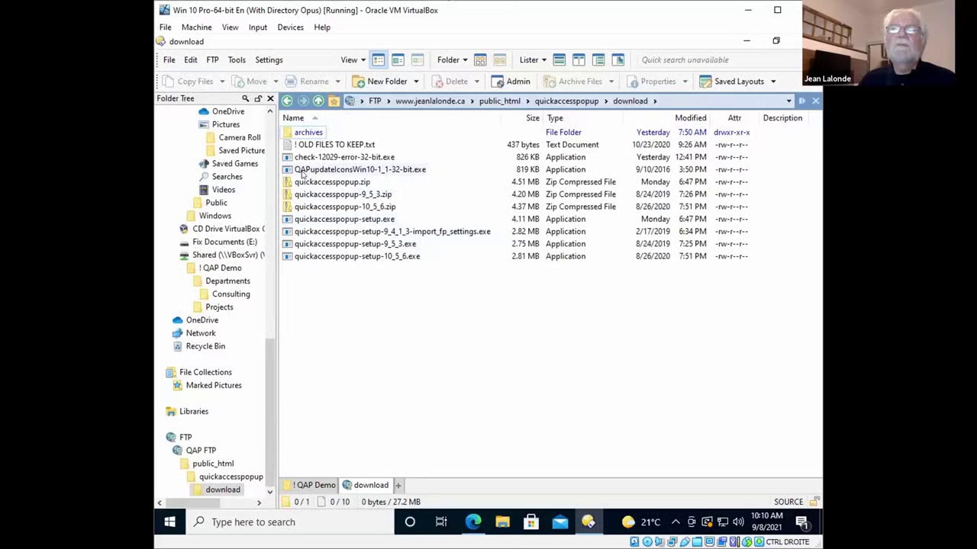
left_click(302, 171)
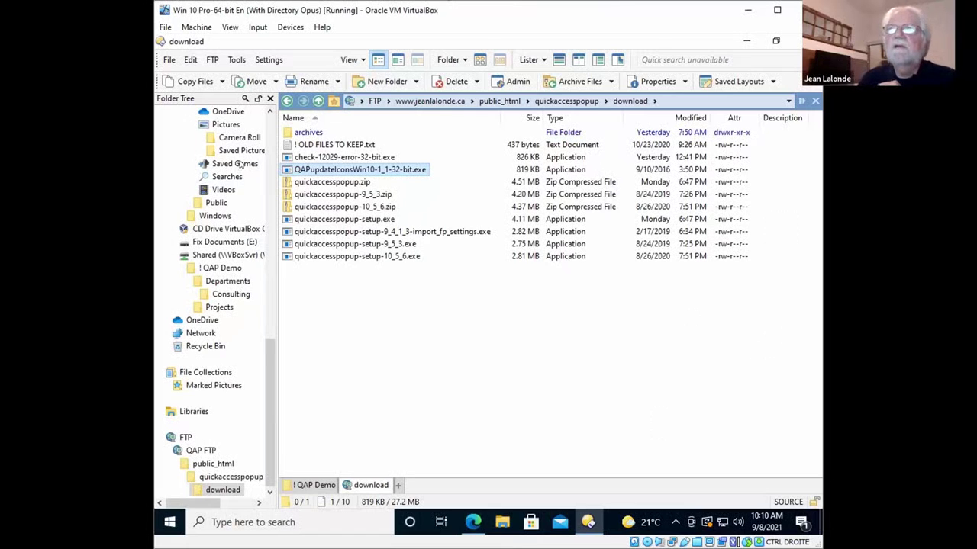
- Switch to the ! QAP Demo folder tab and run a quick search for "demo", clearing it after viewing the results
left_click(313, 486)
left_click(656, 59)
type("demo")
key("Return")
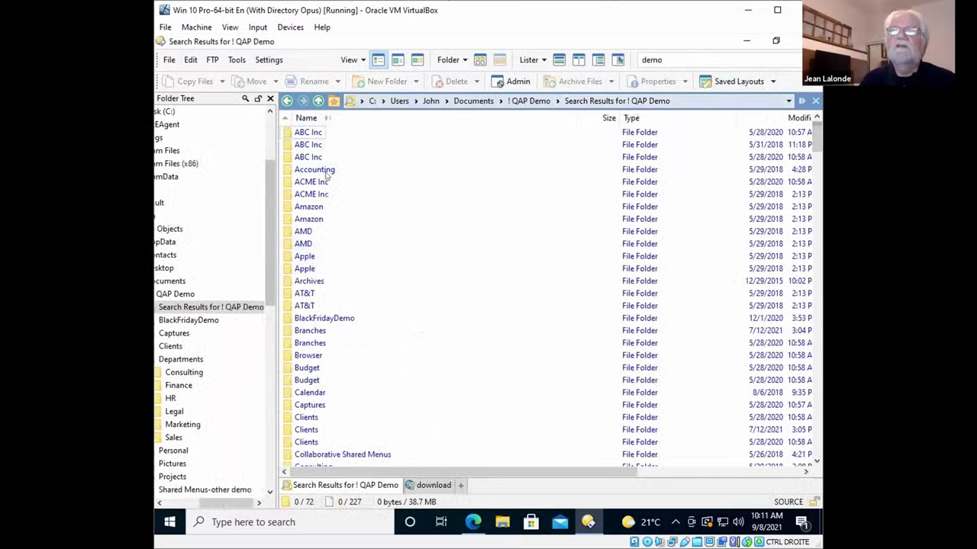
double_click(652, 60)
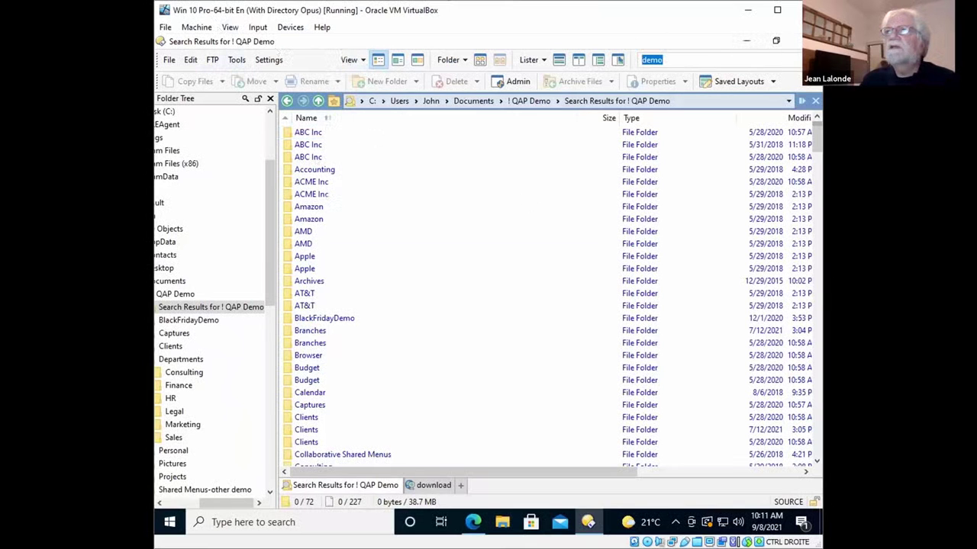
key("Escape")
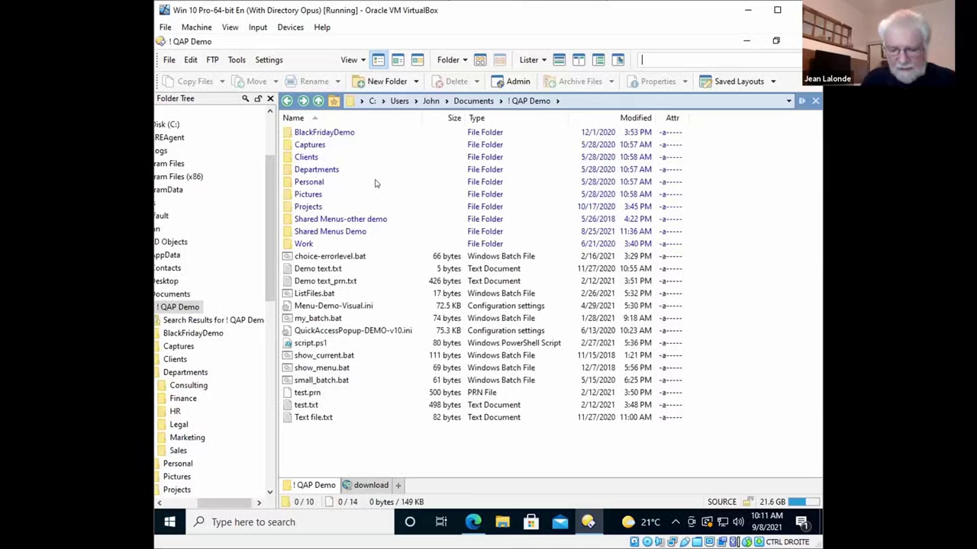
- Select the Shared Menus Demo folder and open the Find utility panel to examine its search folder and text criteria
left_click(322, 230)
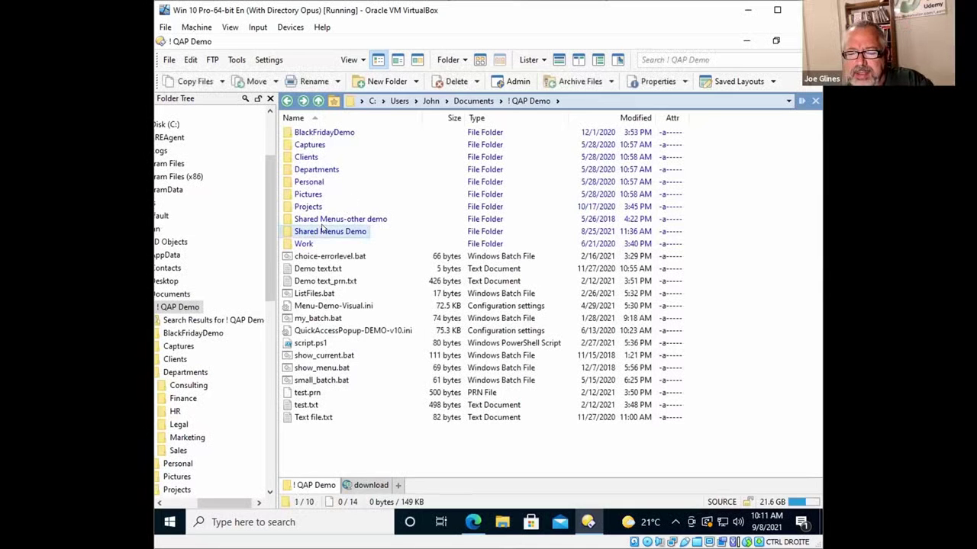
key("ctrl+f")
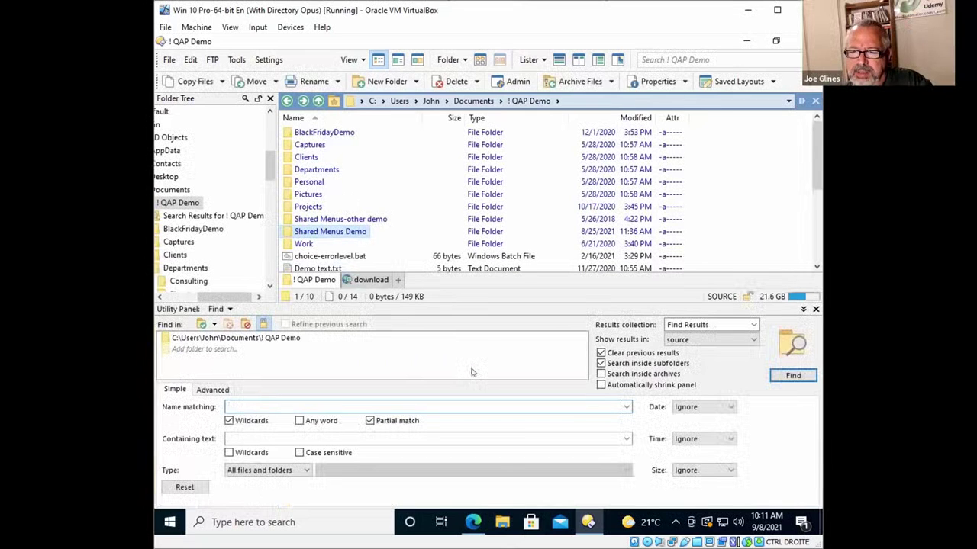
left_click(664, 58)
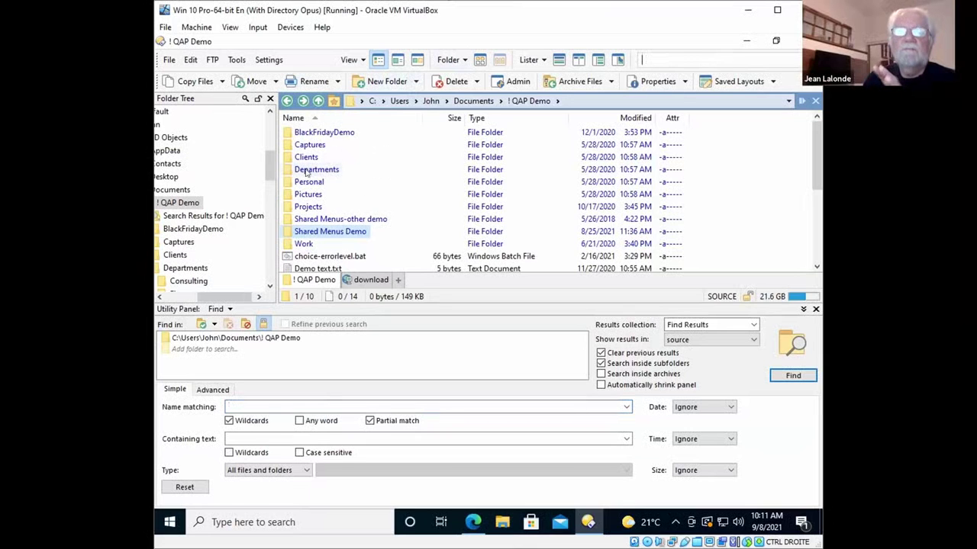
mouse_move(305, 174)
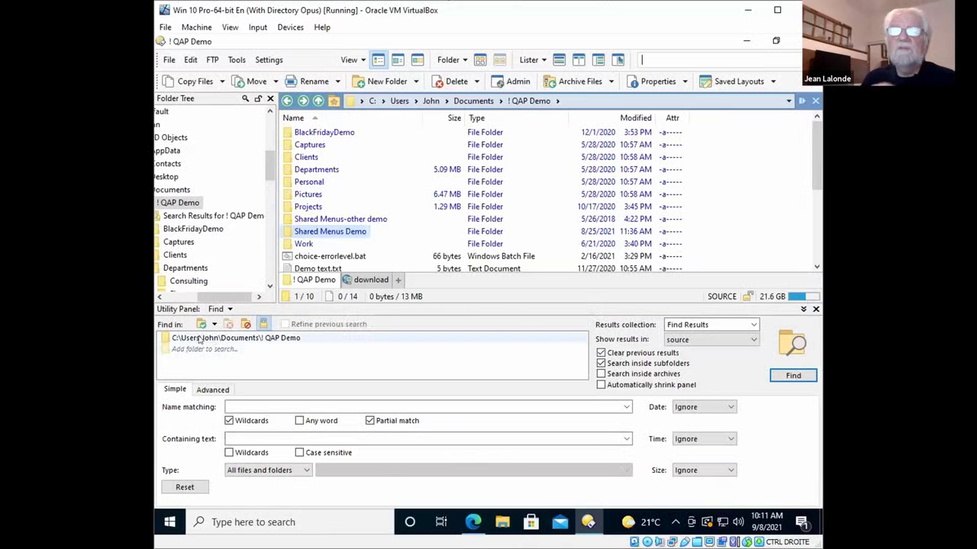
left_click(165, 338)
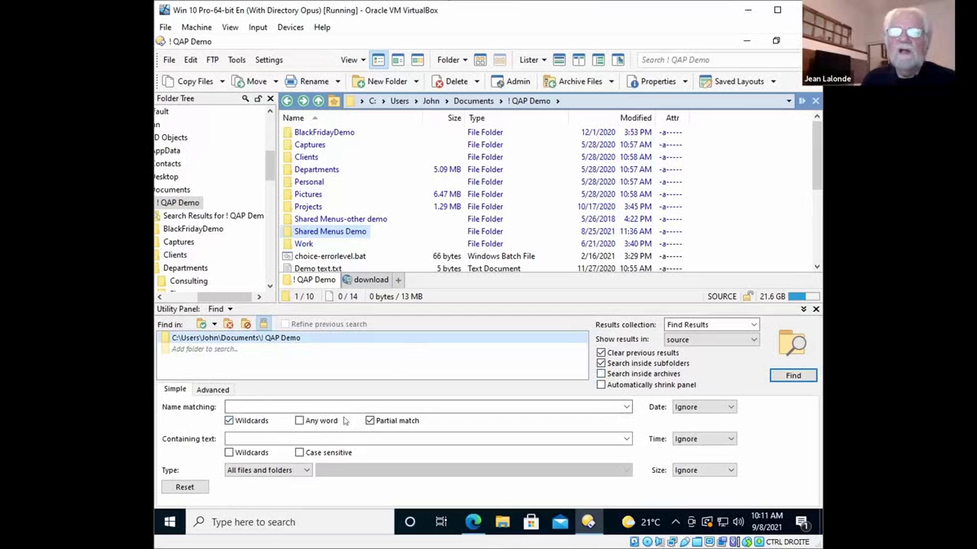
left_click(244, 438)
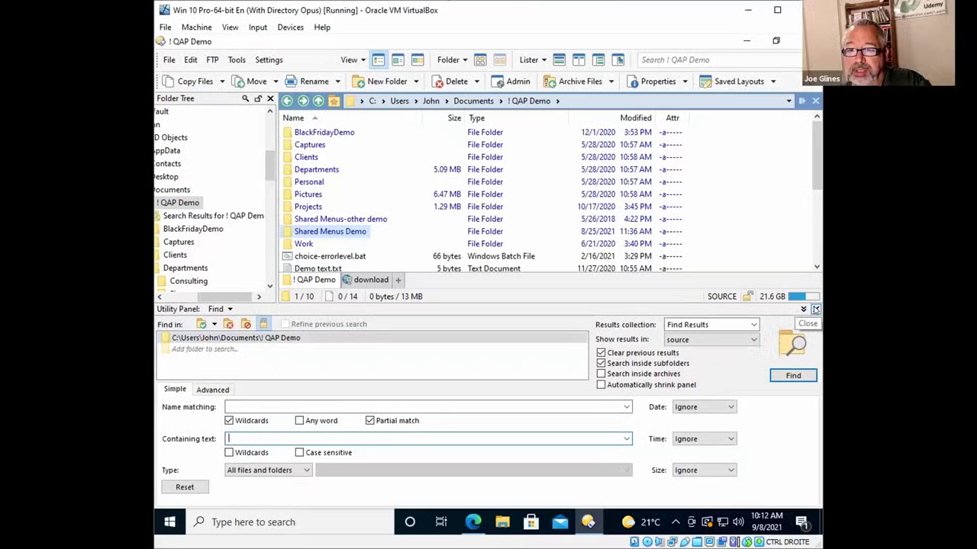
- Run quick searches of the ! QAP Demo folder for "demo" and "abc", clear the search and close the Find panel
left_click(672, 59)
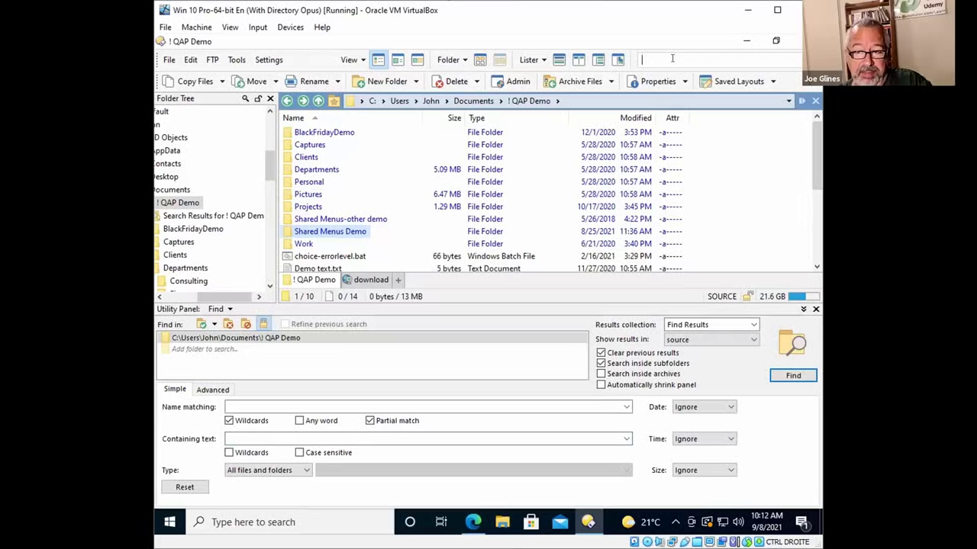
type("demo")
key("Return")
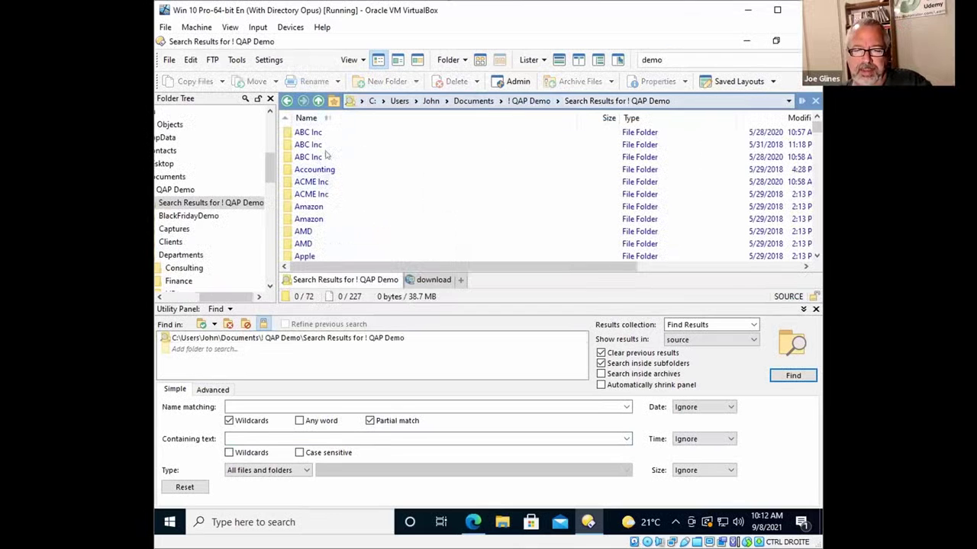
left_click(707, 59)
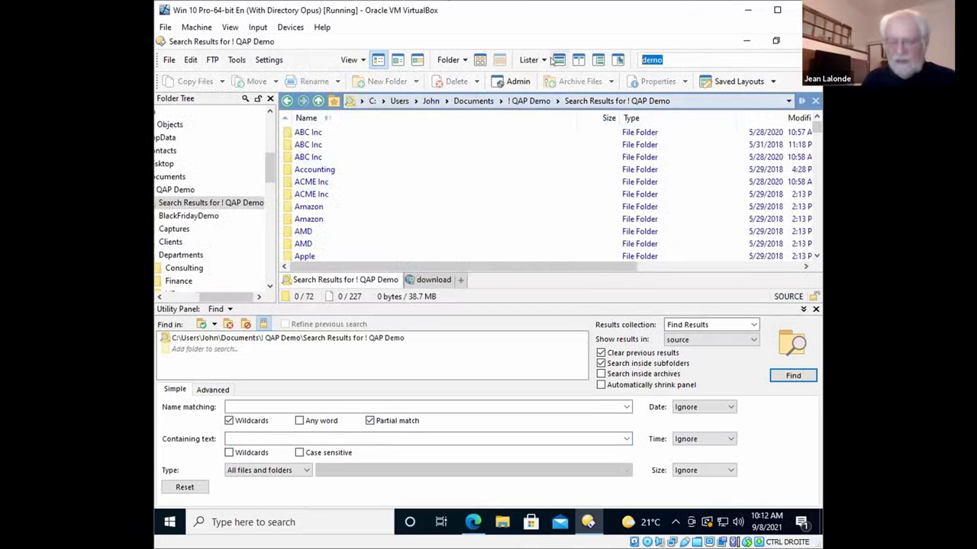
type("abc")
key("Return")
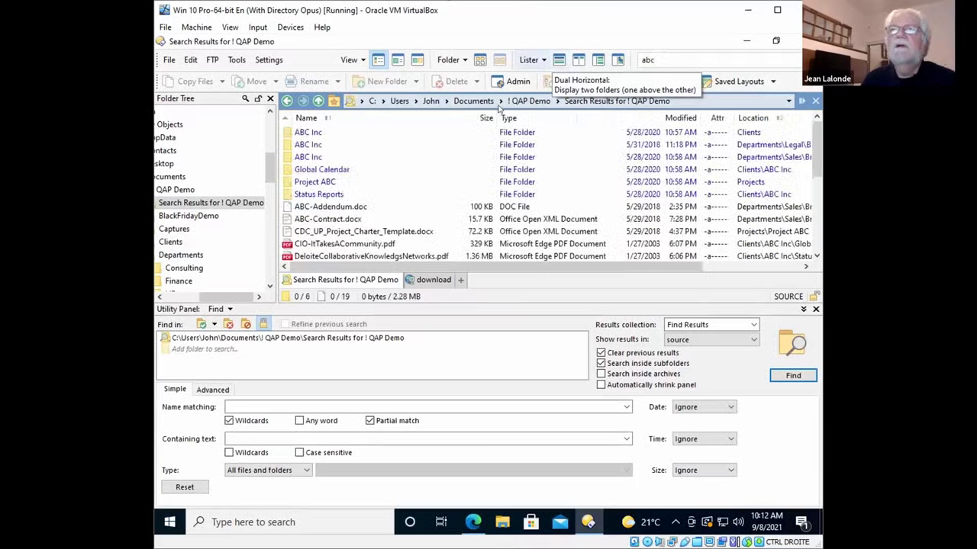
scroll(311, 194, "down", 1)
scroll(311, 194, "up", 1)
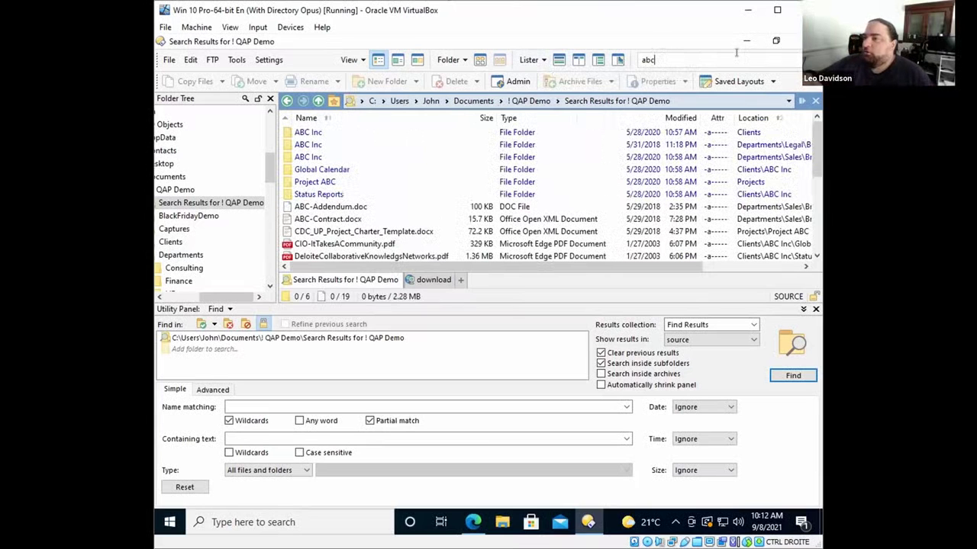
key("Escape")
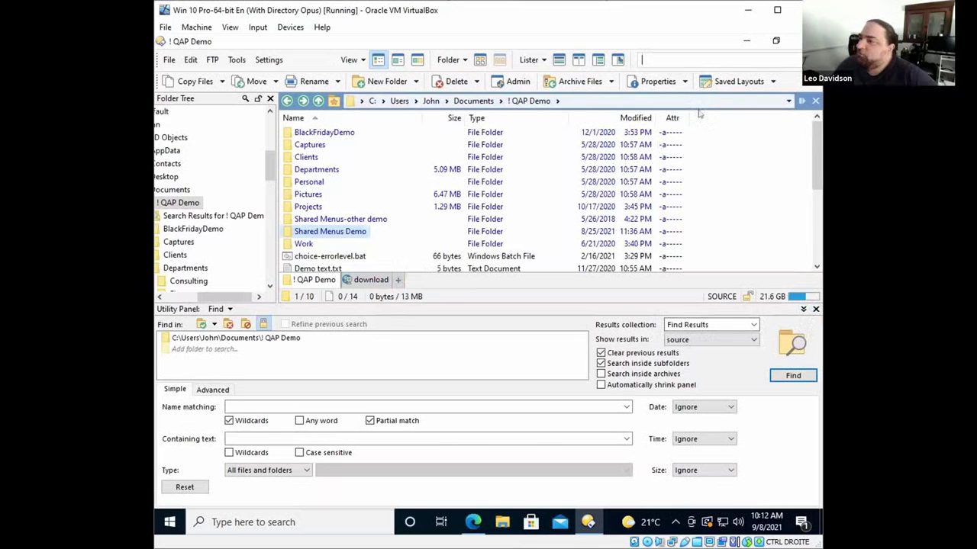
left_click(815, 309)
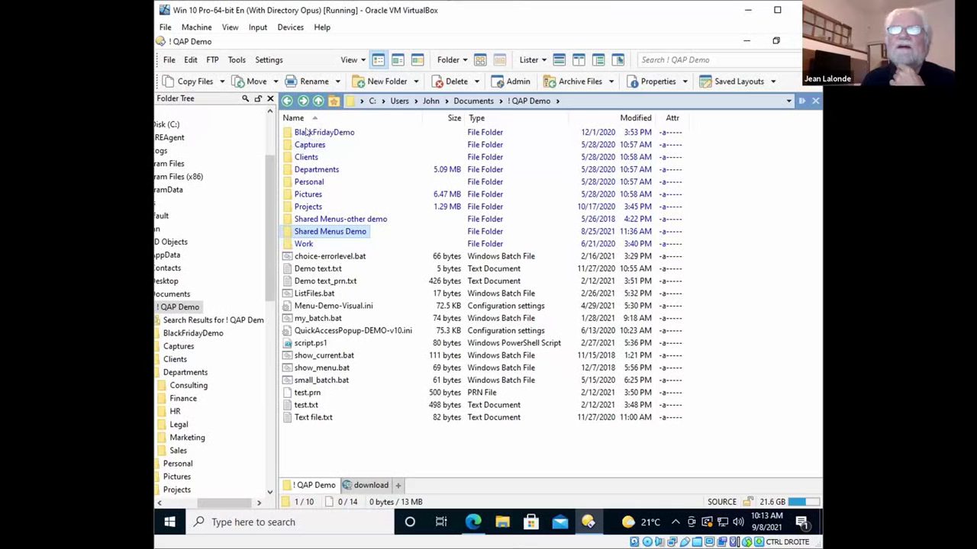
- Start an advanced rename of the Shared Menus Demo folder and set the rename mode to Find And Replace
left_click(325, 82)
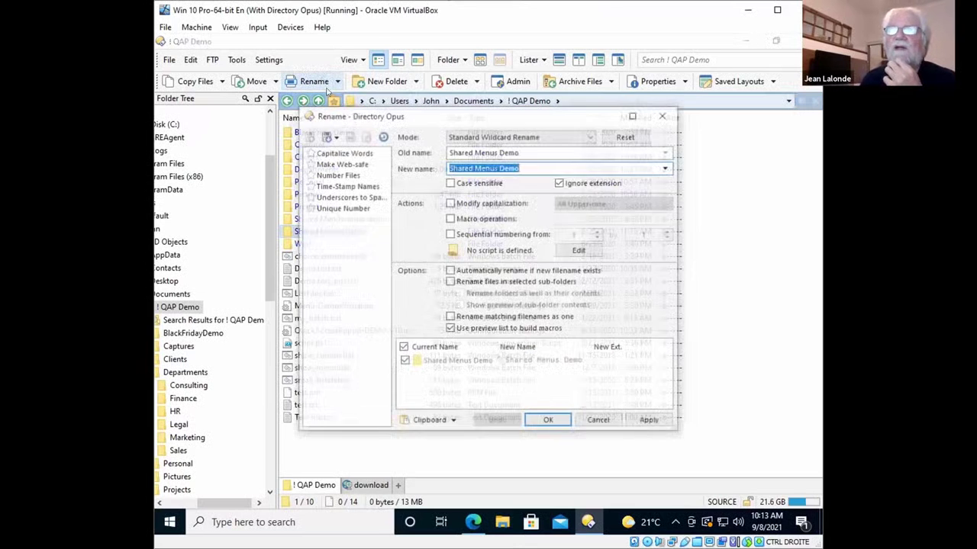
left_click(510, 137)
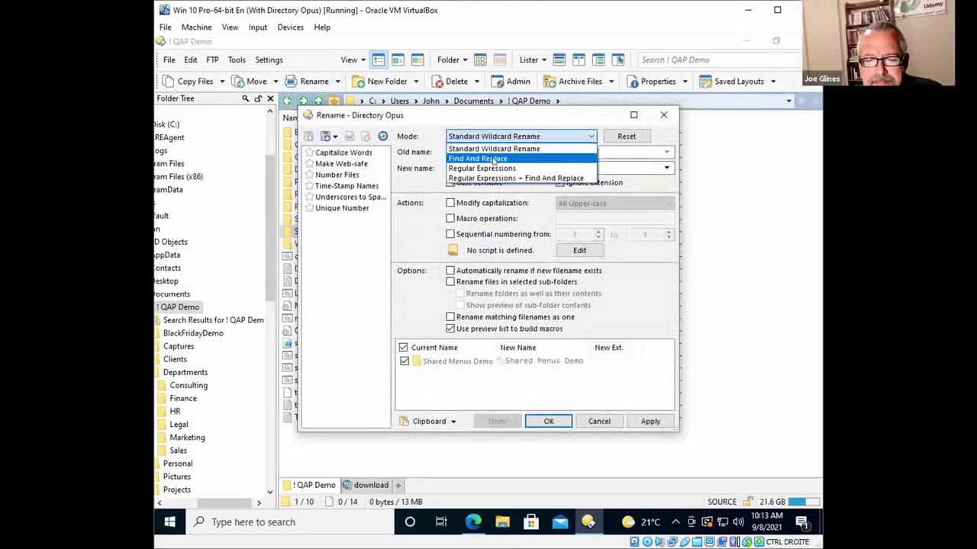
left_click(496, 159)
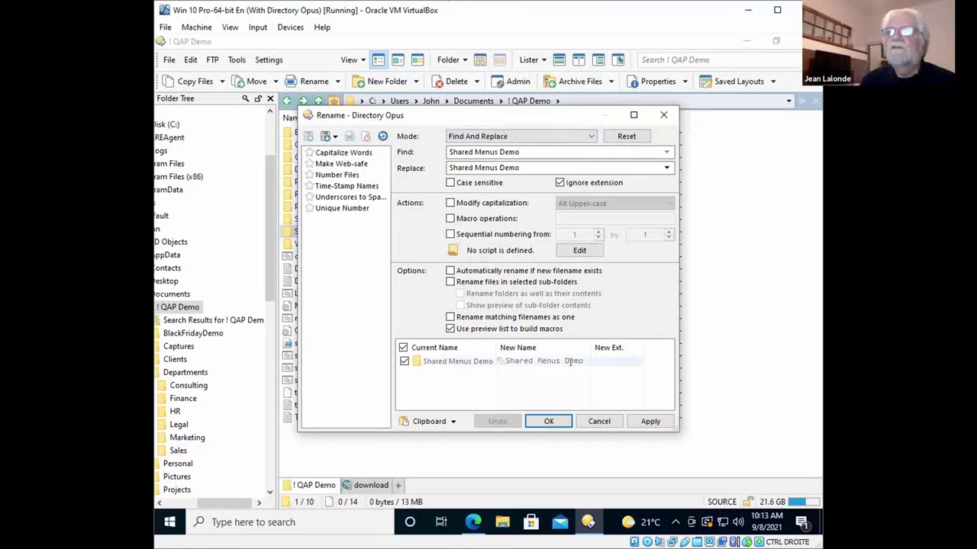
- Cancel the Shared Menus Demo rename and select all the files from choice-errorlevel.bat through Text file.txt
left_click(585, 419)
key("Down")
key("Down")
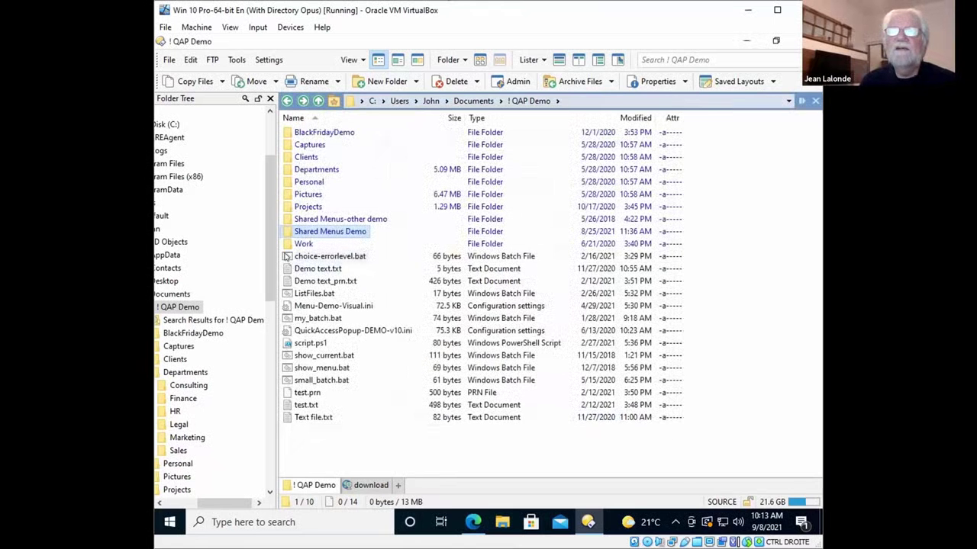
left_click(292, 418, "shift")
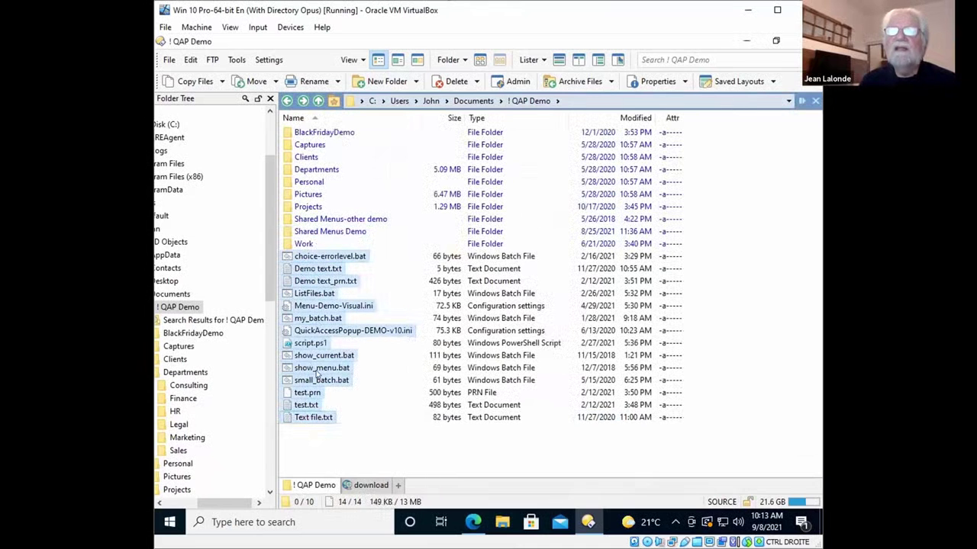
left_click(388, 81)
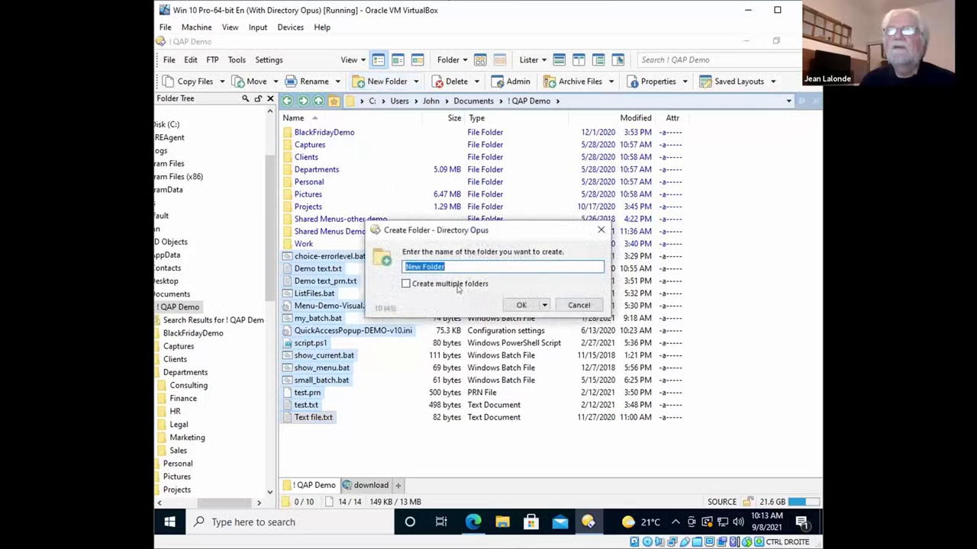
left_click(577, 305)
- Set up an advanced rename of the selected files in Find And Replace mode, replacing "demo" with "ABC"
left_click(309, 81)
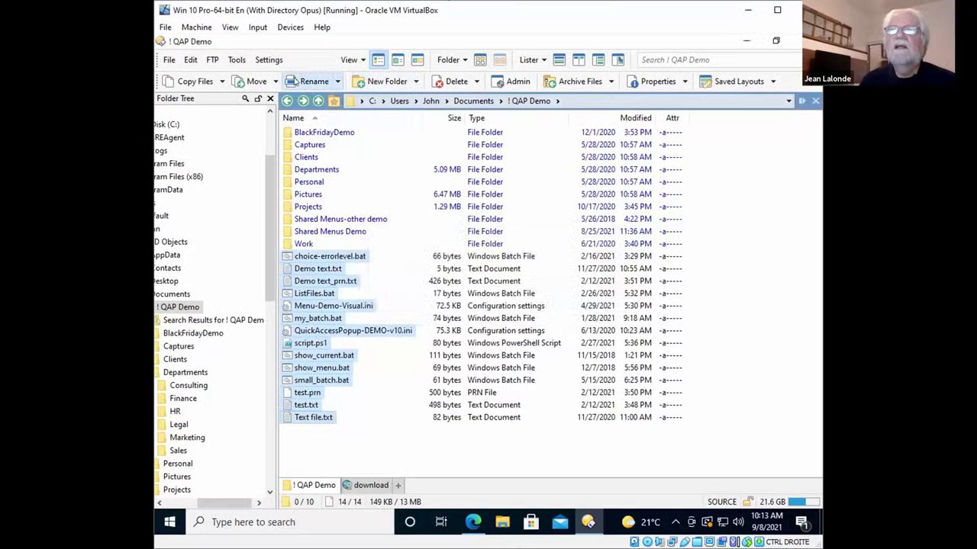
left_click(493, 137)
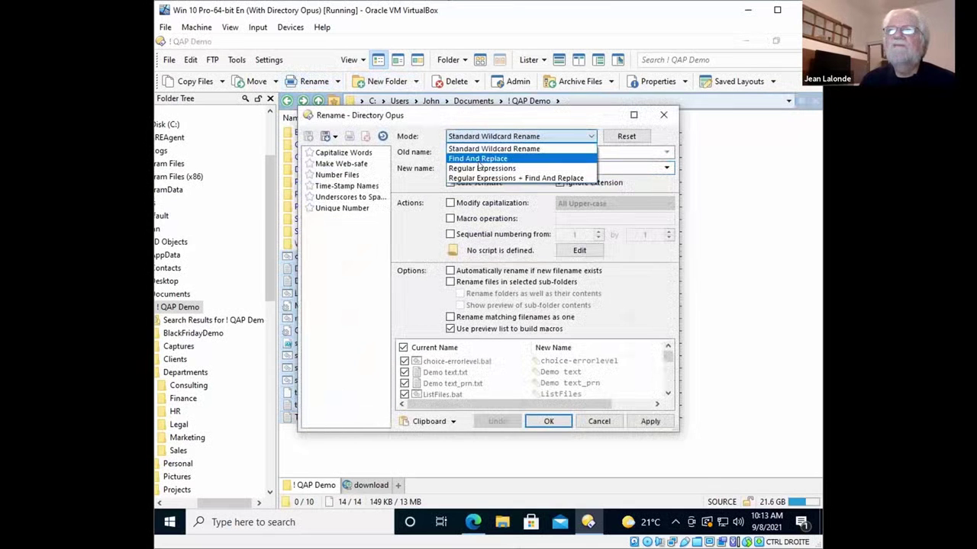
left_click(477, 158)
key("Tab")
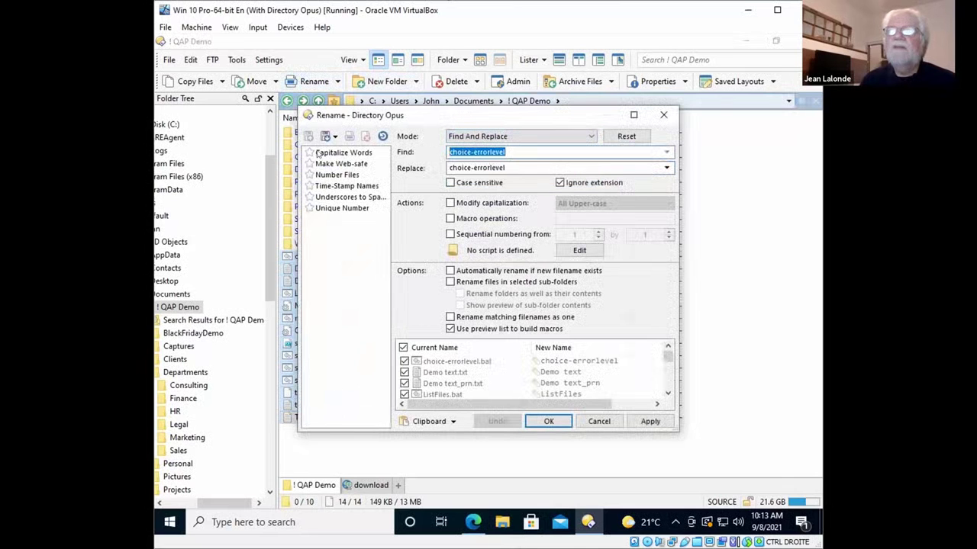
type("demo")
key("Tab")
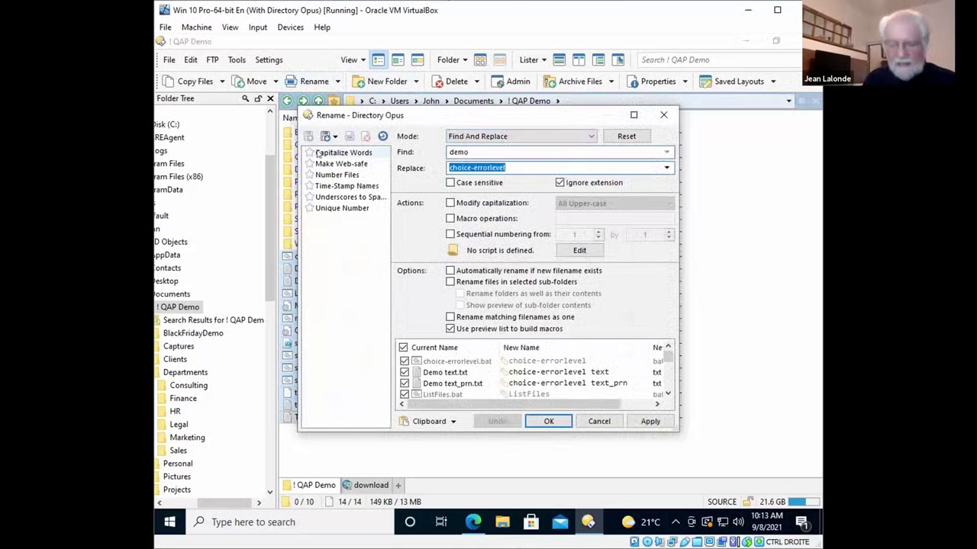
type("ABC")
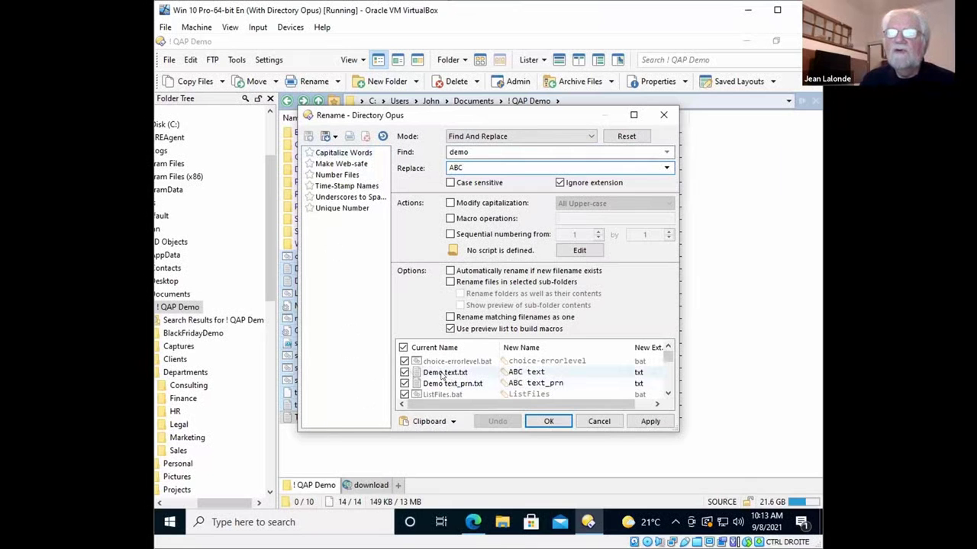
- Examine the previewed new file names and the available rename modes, and cancel the rename
left_click(668, 394)
left_click(668, 394)
left_click(667, 394)
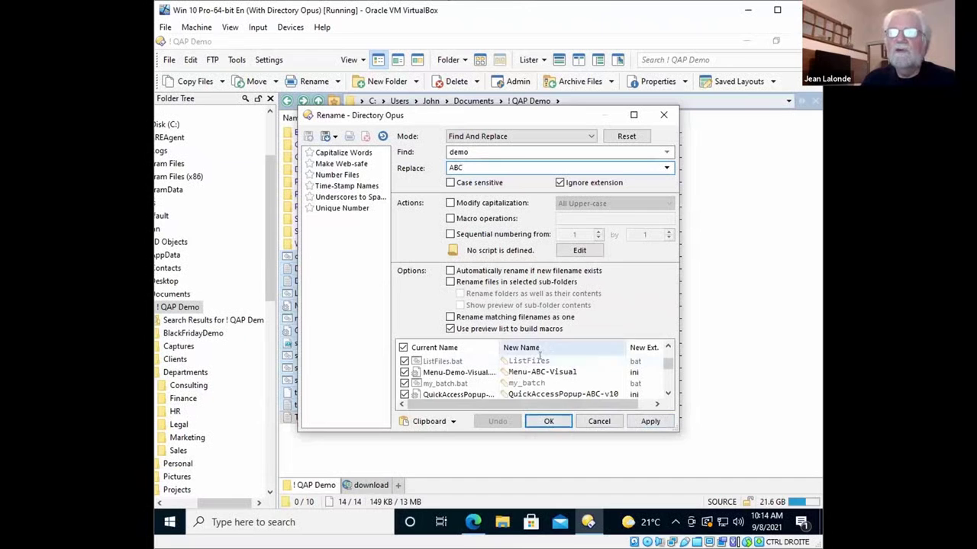
left_click(532, 142)
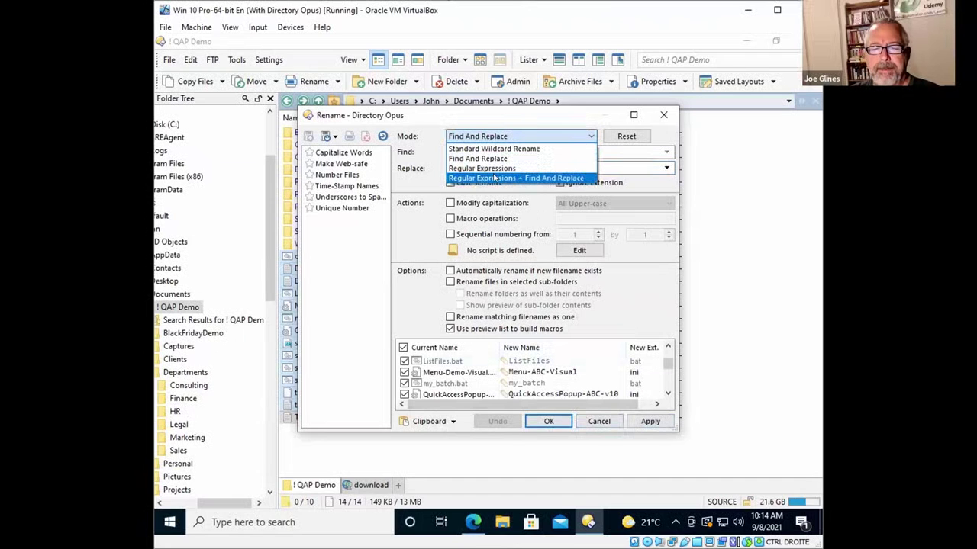
left_click(572, 114)
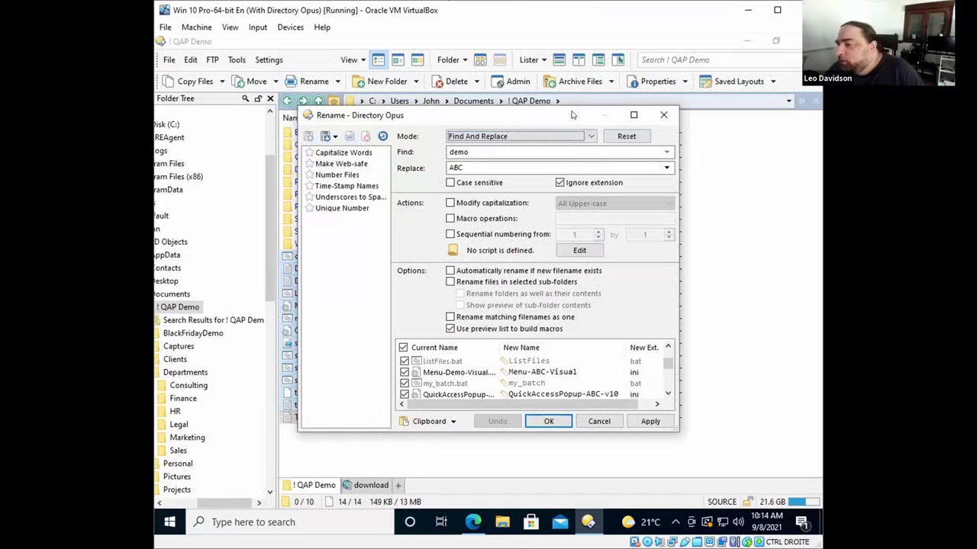
left_click(515, 372)
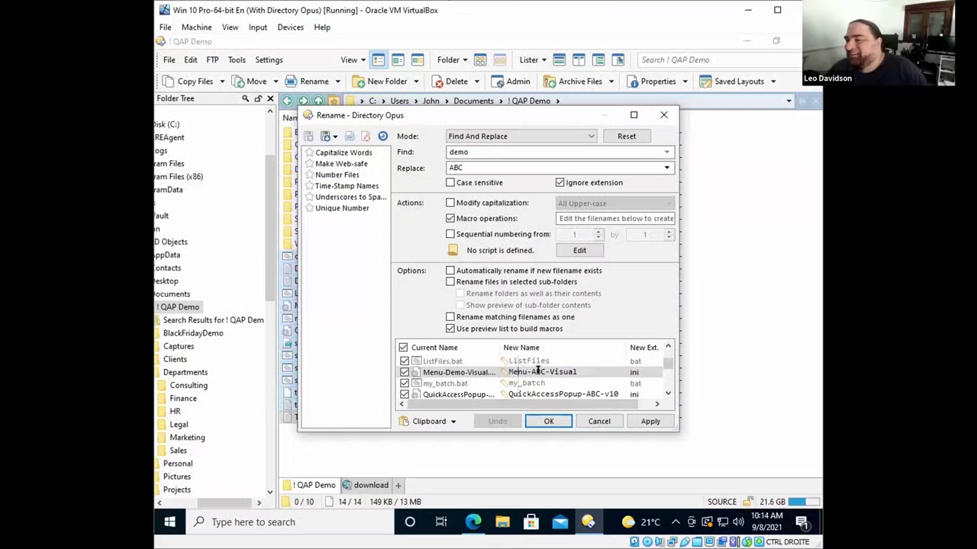
left_click(593, 421)
left_click(594, 421)
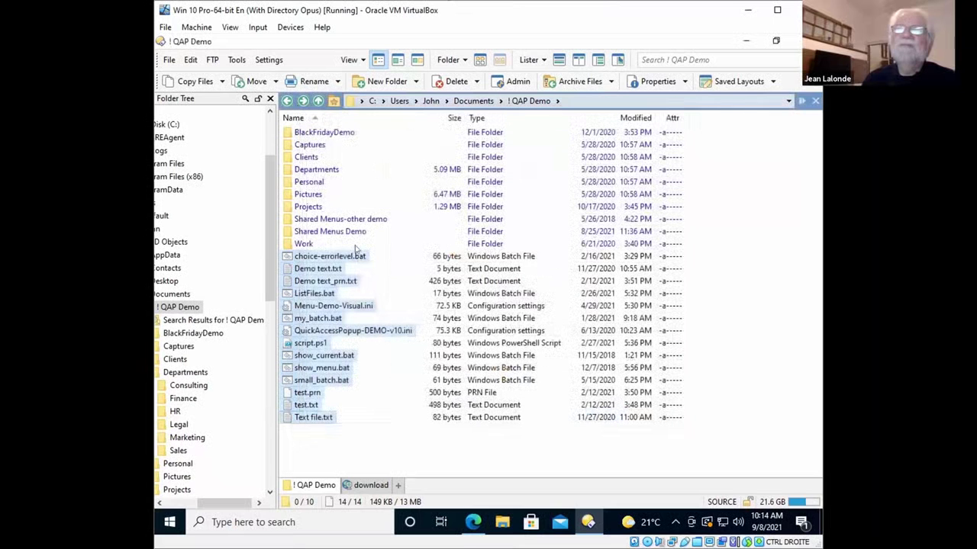
- Display two folders side by side and open the Departments folder in the second file display
left_click(286, 259)
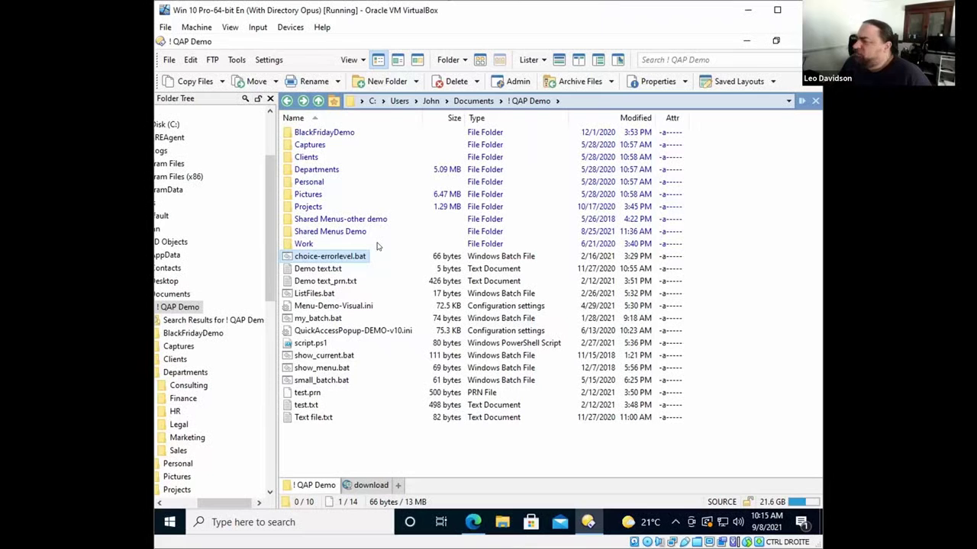
left_click(577, 60)
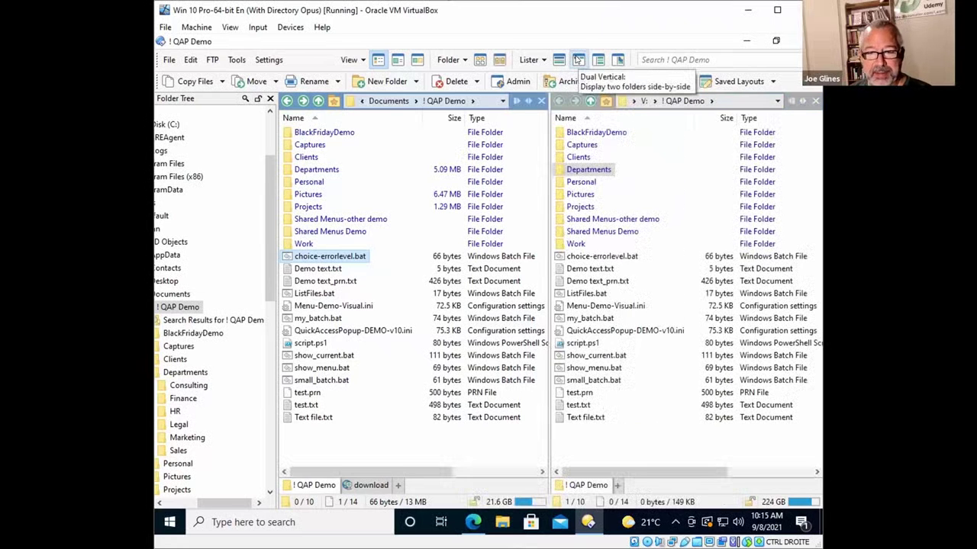
double_click(562, 171)
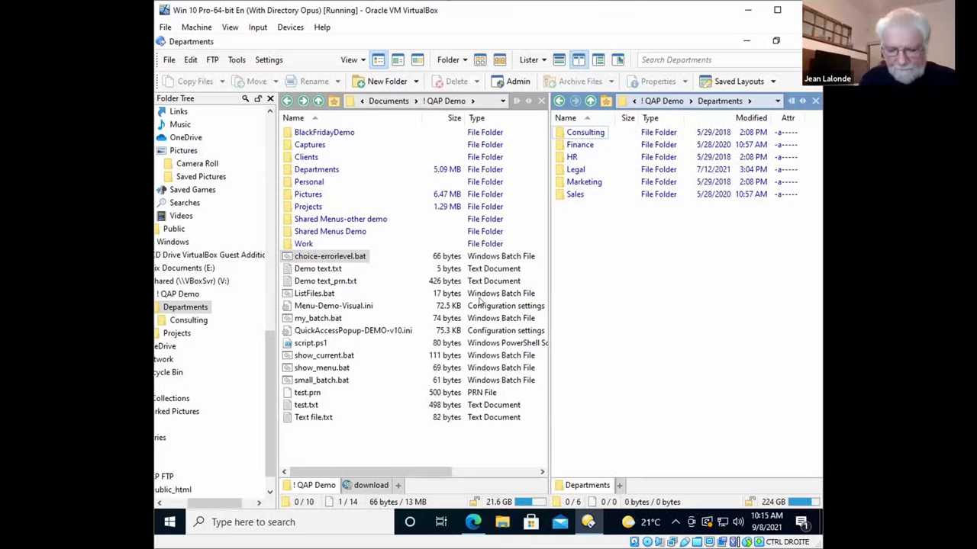
- Launch Notepad, write "abc" in the blank document and bring up its Save As dialog
key("super+r")
type("notepad")
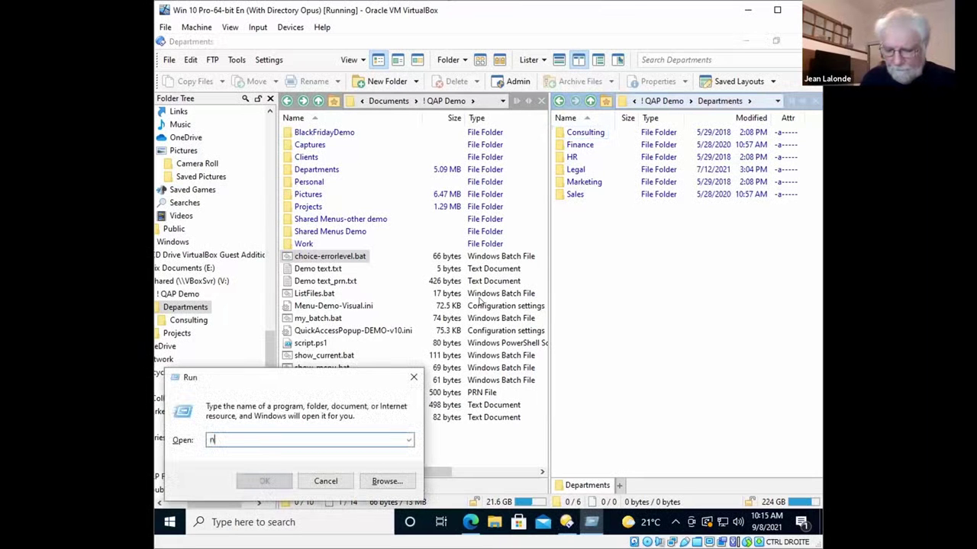
key("Return")
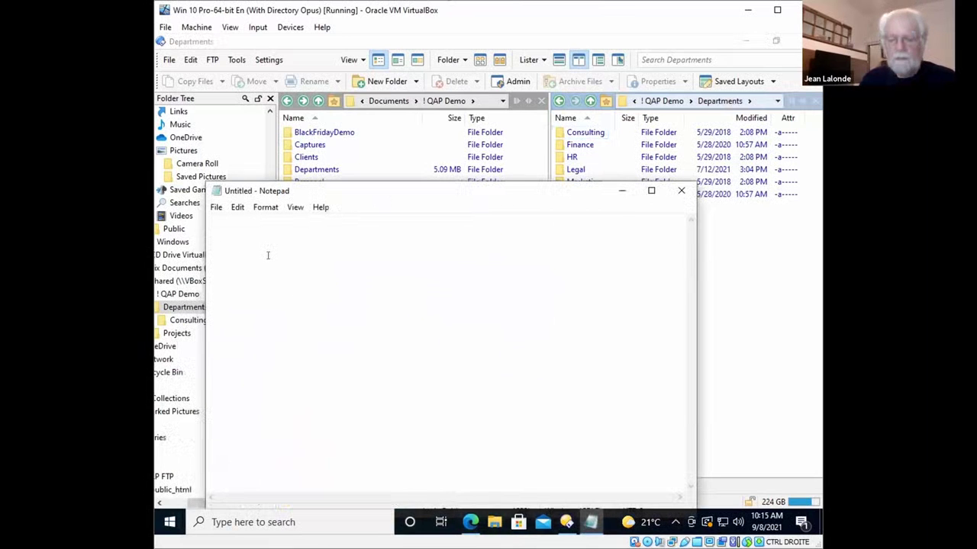
type("abc")
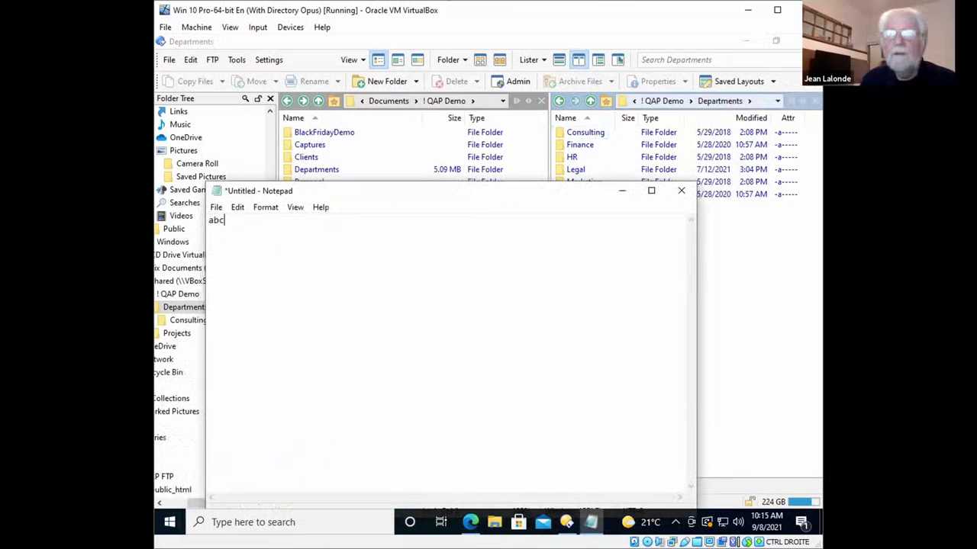
left_click(218, 211)
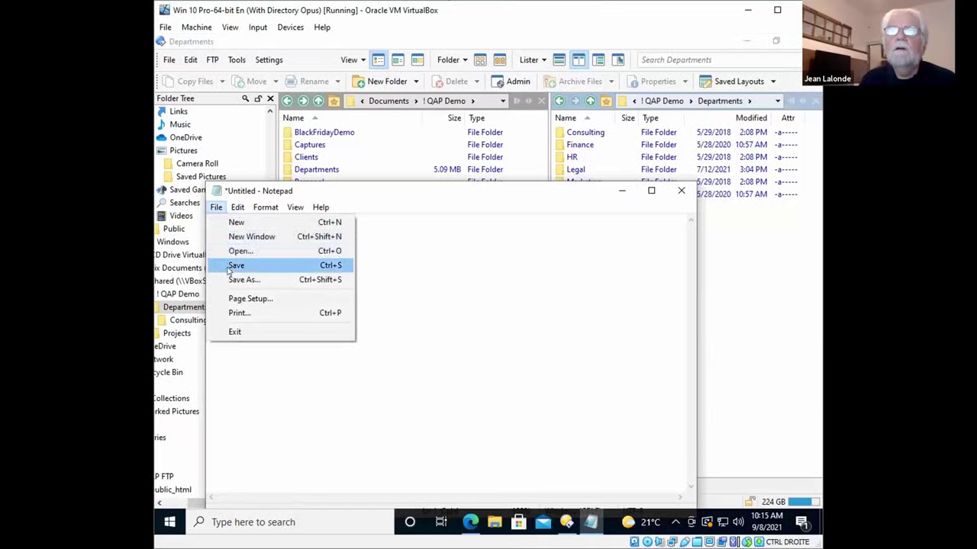
left_click(233, 265)
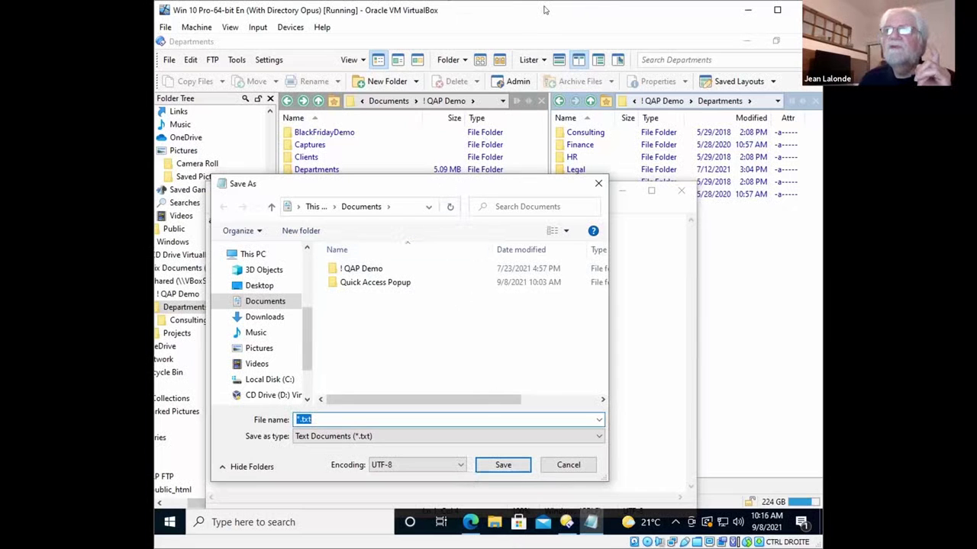
- Switch to Directory Opus to view its favorites list for the ! QAP Demo display, and return to Notepad's Save As dialog
left_click(701, 152)
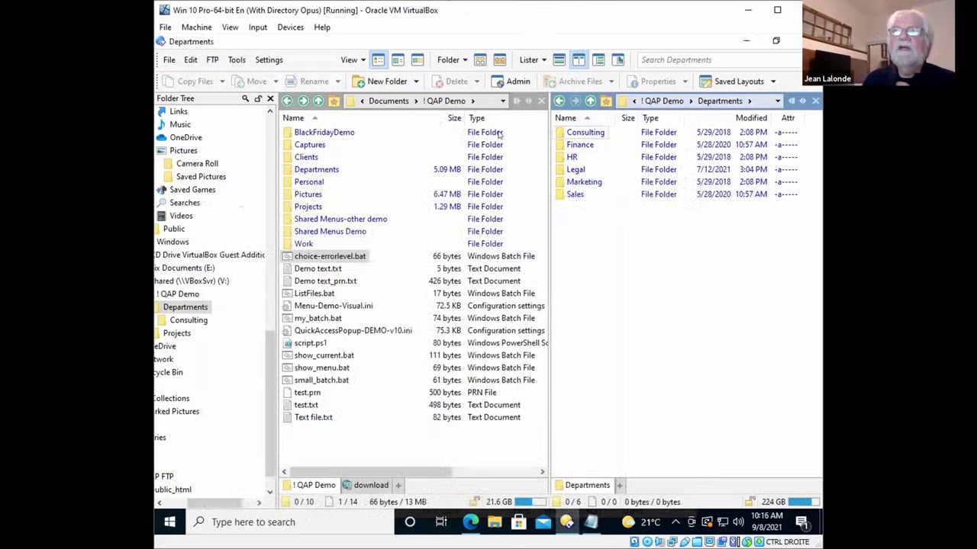
left_click(332, 102)
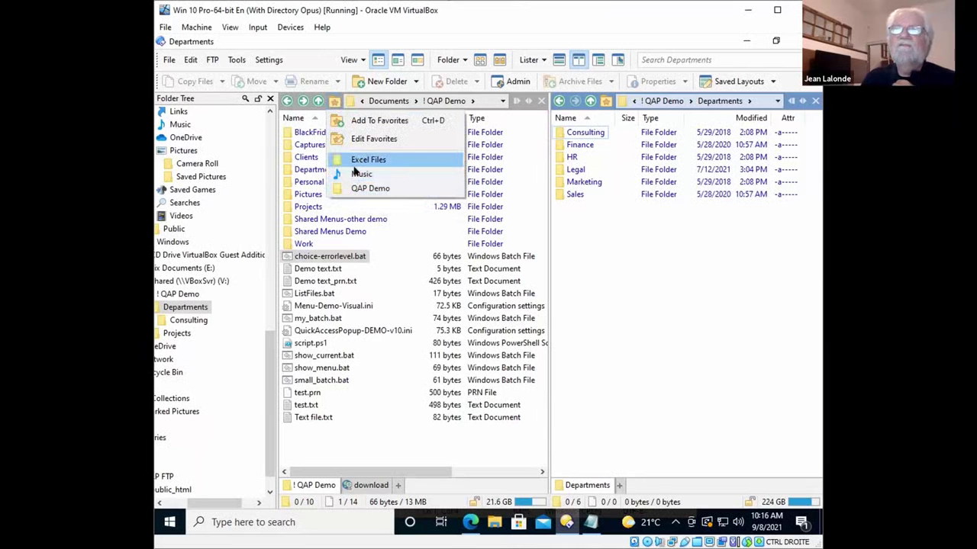
key("alt+Tab")
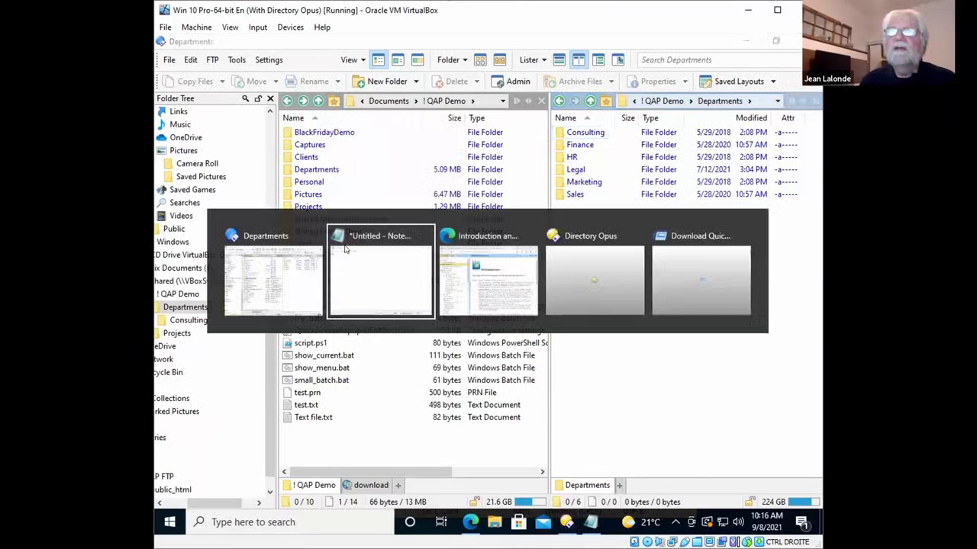
left_click(344, 249)
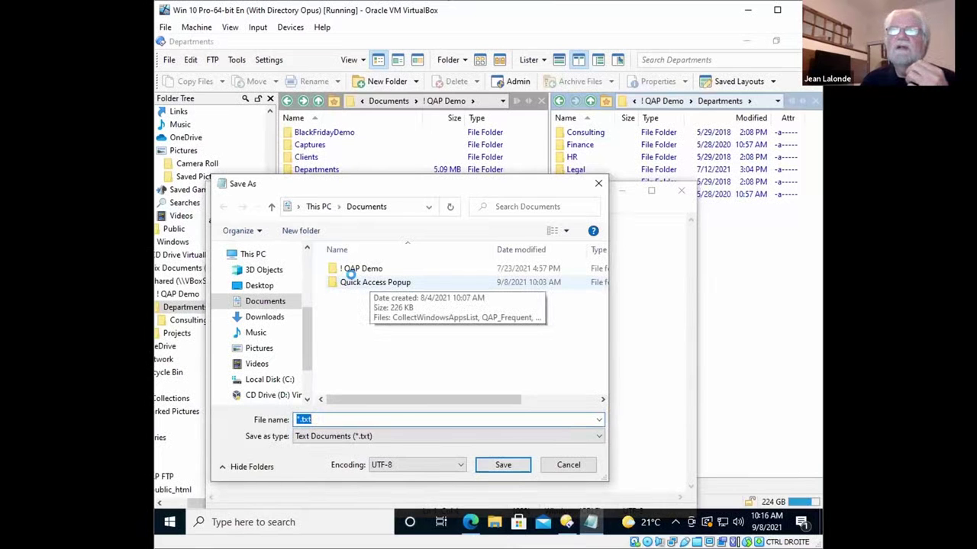
- Change the Save As dialog's folder to Music using the Directory Opus Favorites in the Quick Access Popup menu
middle_click(353, 282)
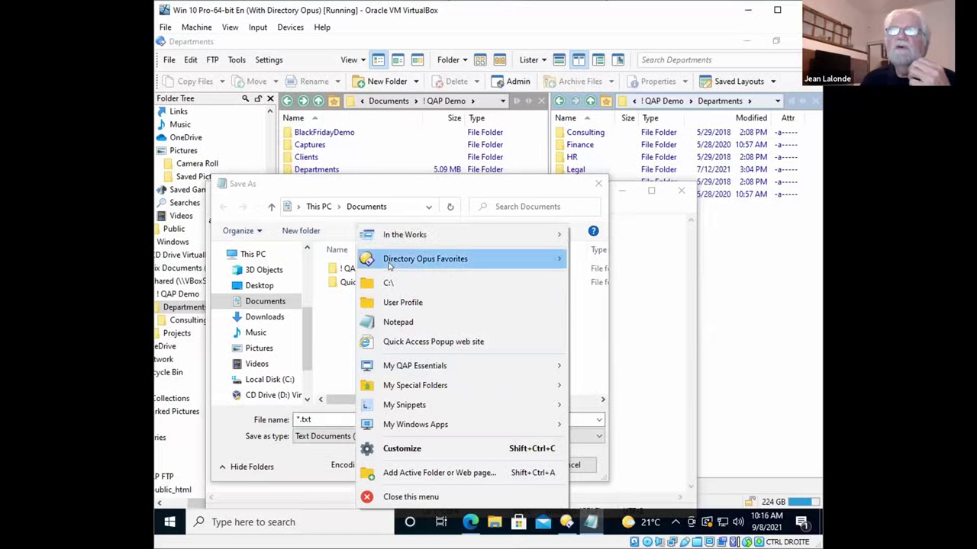
mouse_move(393, 261)
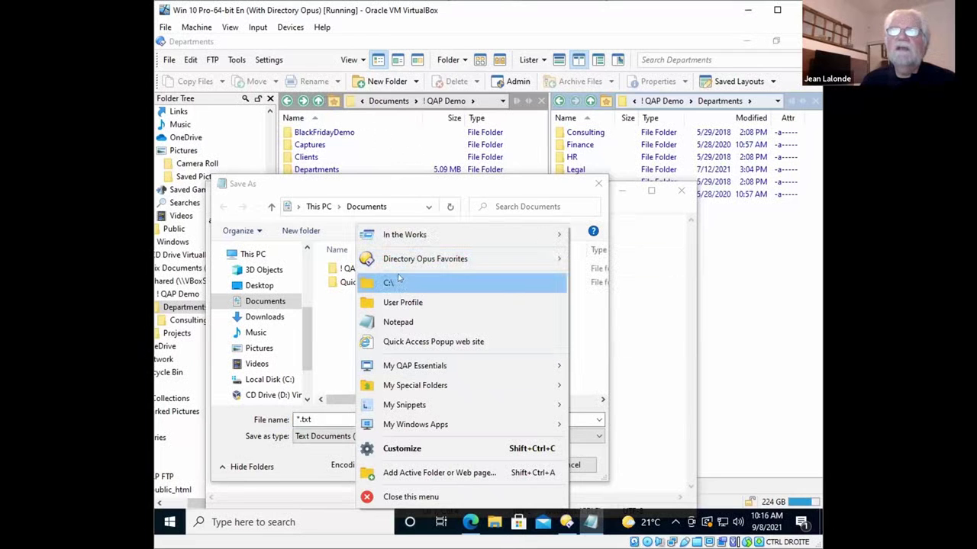
mouse_move(430, 259)
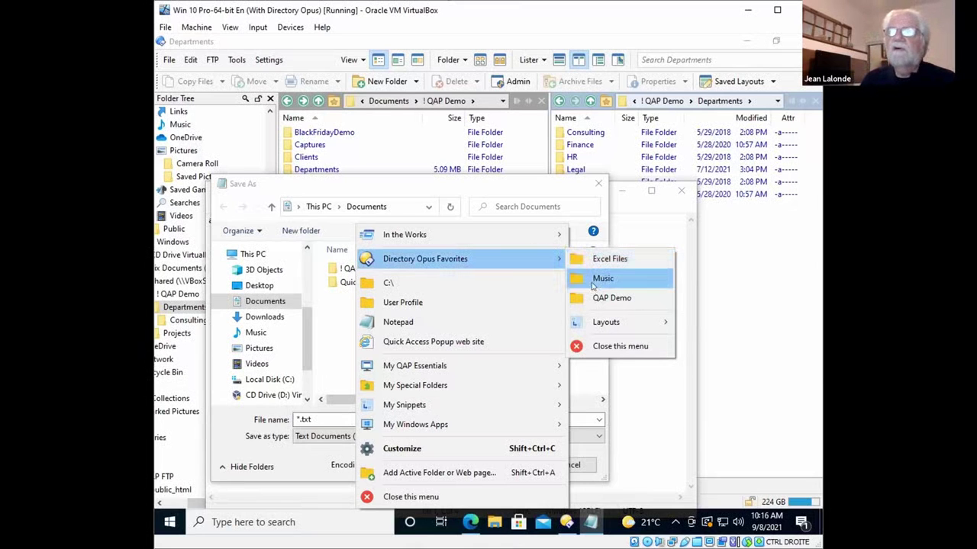
left_click(599, 278)
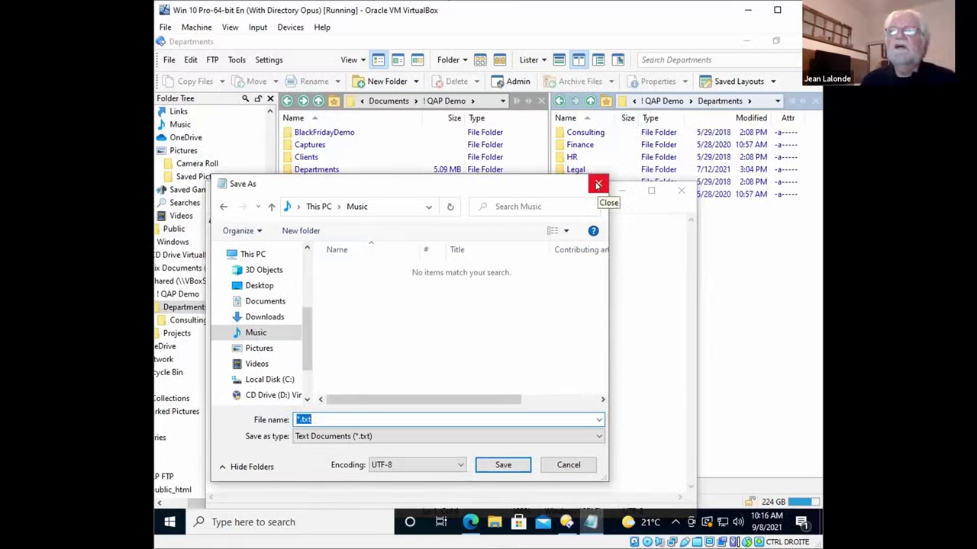
- Dismiss the Save As dialog and close Notepad without saving the document
left_click(598, 185)
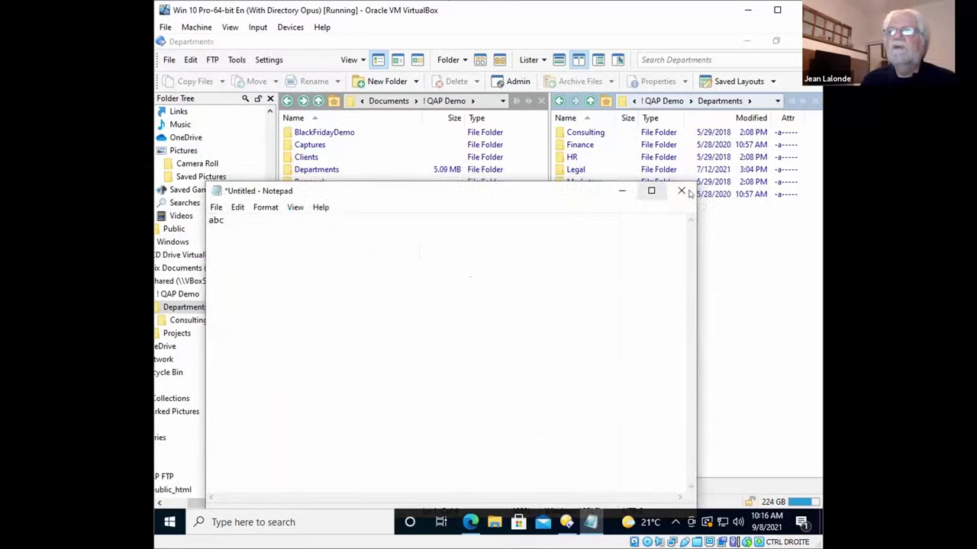
left_click(672, 186)
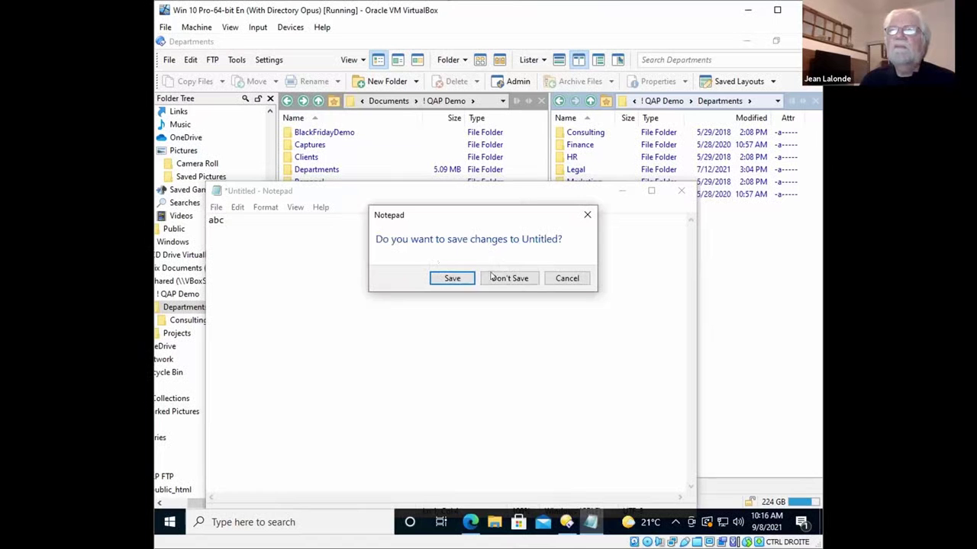
left_click(509, 279)
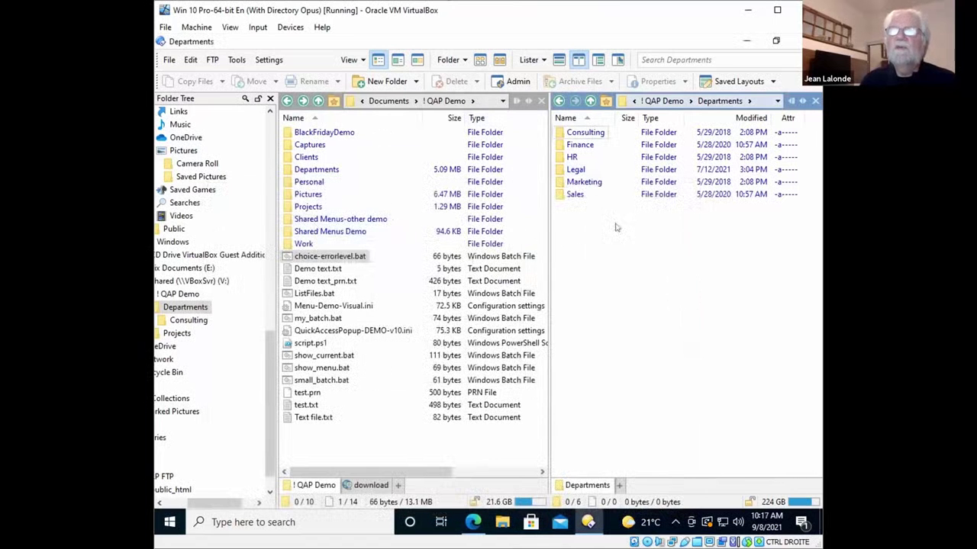
- Change the ! QAP Demo tab to the C:\ folder using Frequent Folders under In the Works in the Quick Access Popup menu
left_click(351, 209)
middle_click(354, 218)
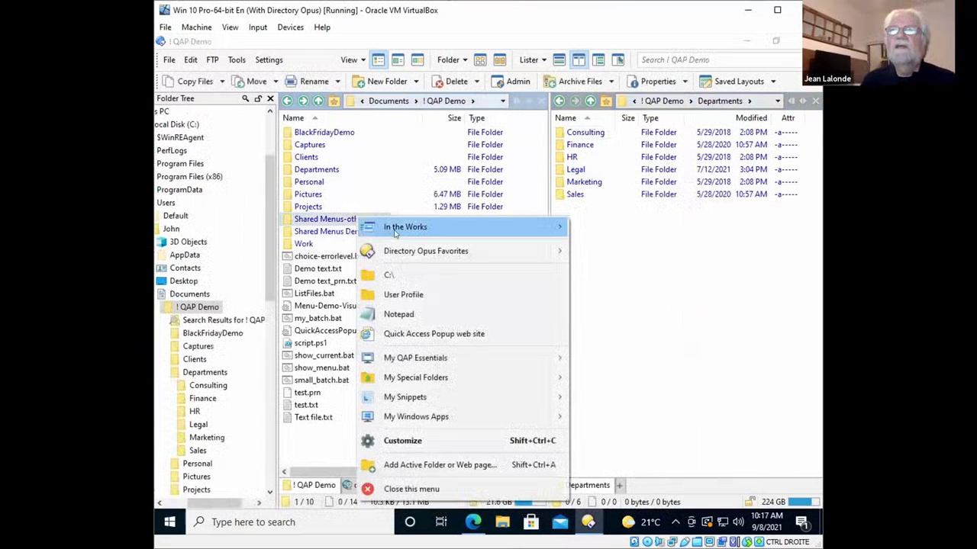
mouse_move(397, 226)
mouse_move(607, 318)
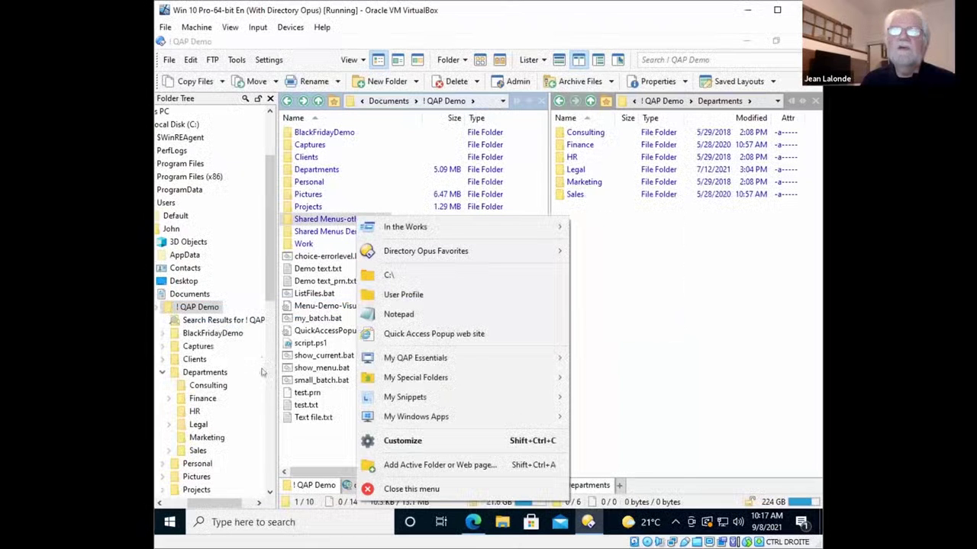
mouse_move(468, 253)
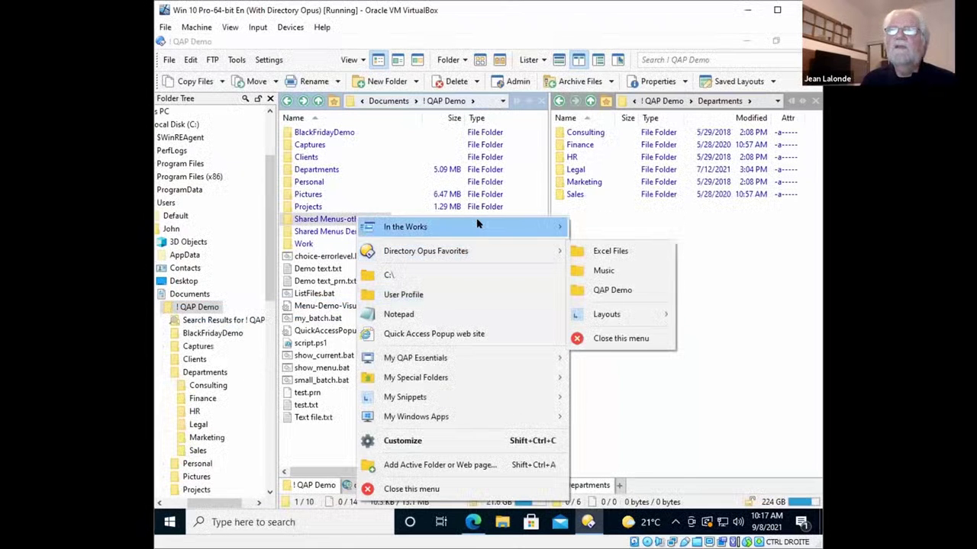
mouse_move(470, 227)
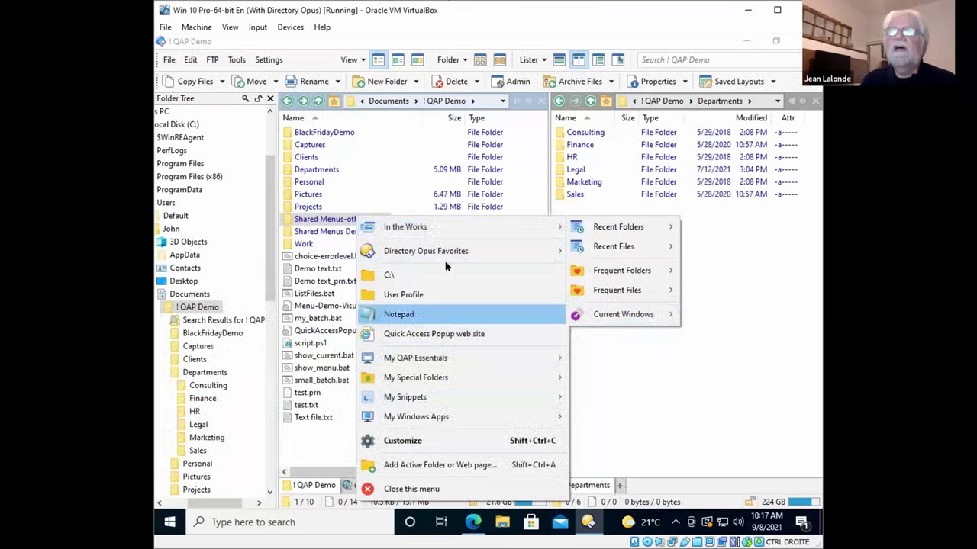
mouse_move(600, 227)
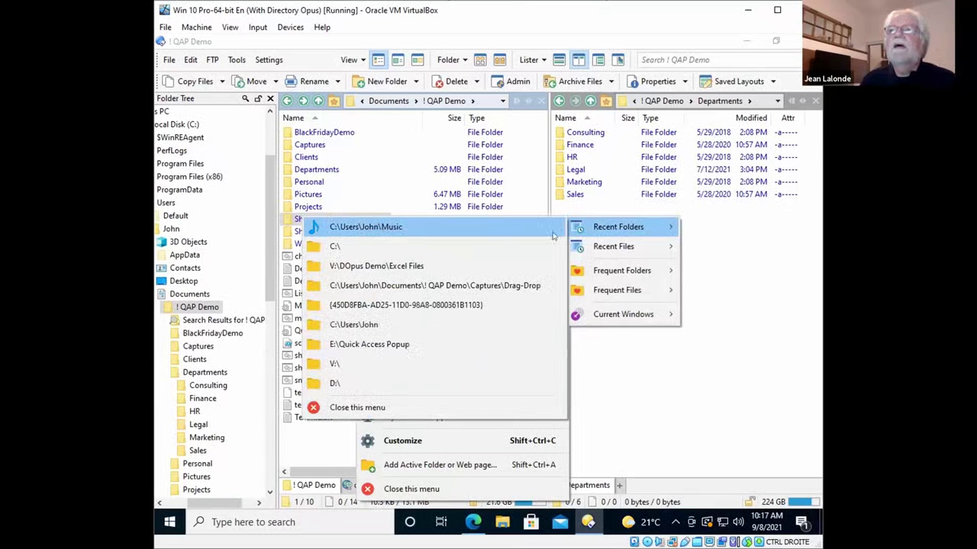
mouse_move(603, 248)
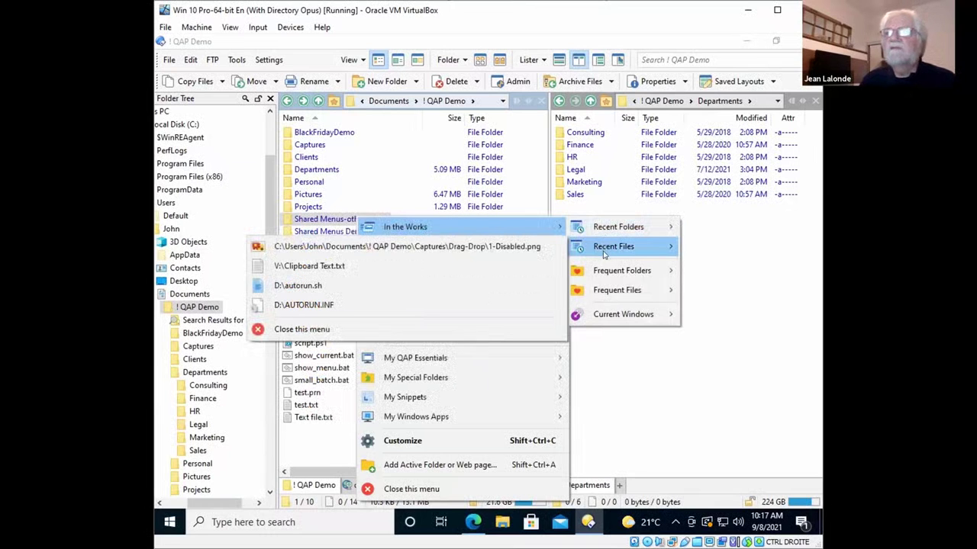
mouse_move(604, 275)
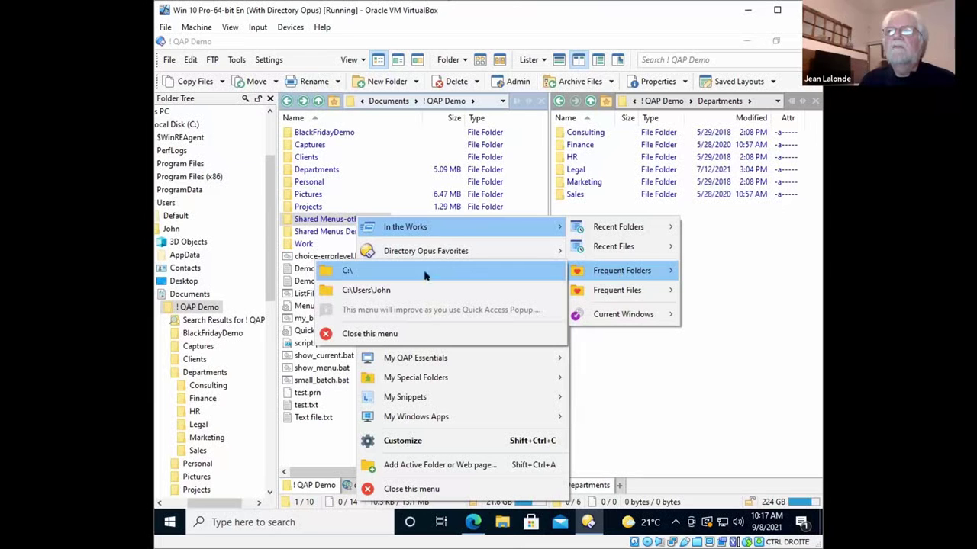
left_click(364, 271)
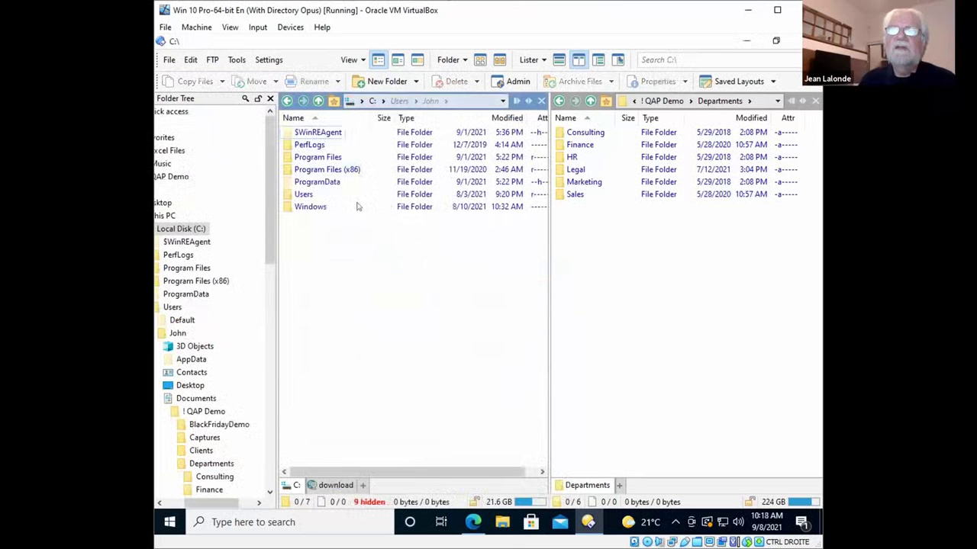
- Activate the download tab and change it to the Music folder using Recent Folders in the Quick Access Popup menu
left_click(334, 486)
middle_click(365, 227)
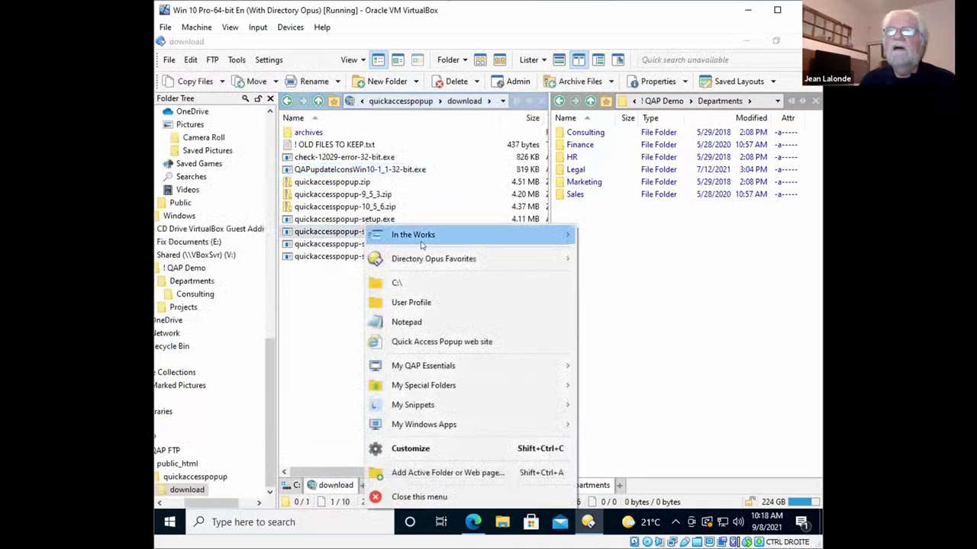
mouse_move(424, 240)
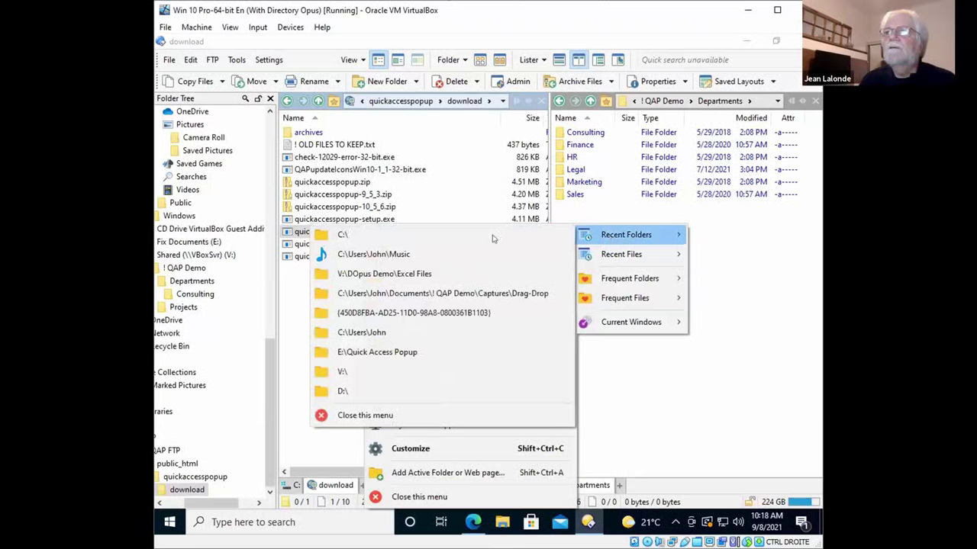
left_click(409, 254)
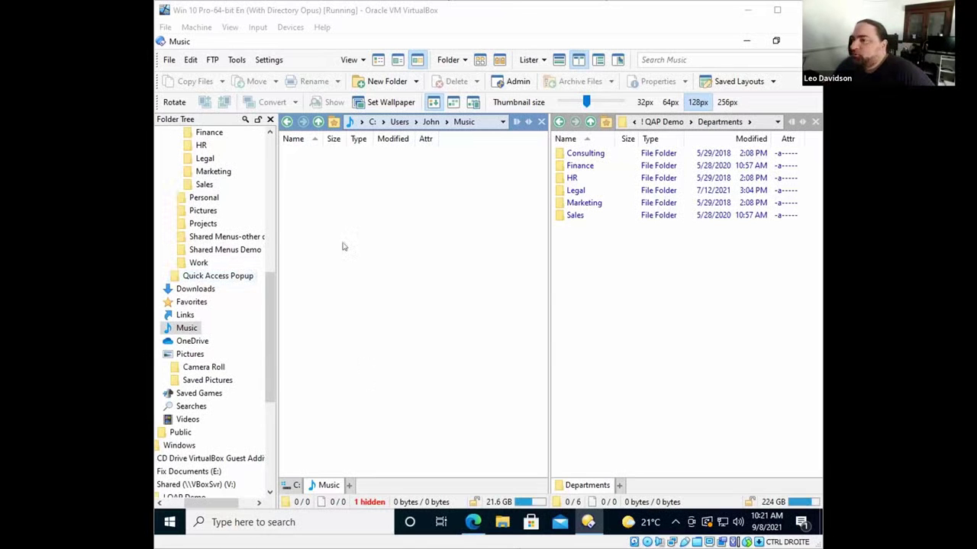
- Browse from the folder tree to C:\Program Files, then into GPSoftware and its Directory Opus folder
left_click_drag(265, 297, 273, 173)
left_click(229, 222)
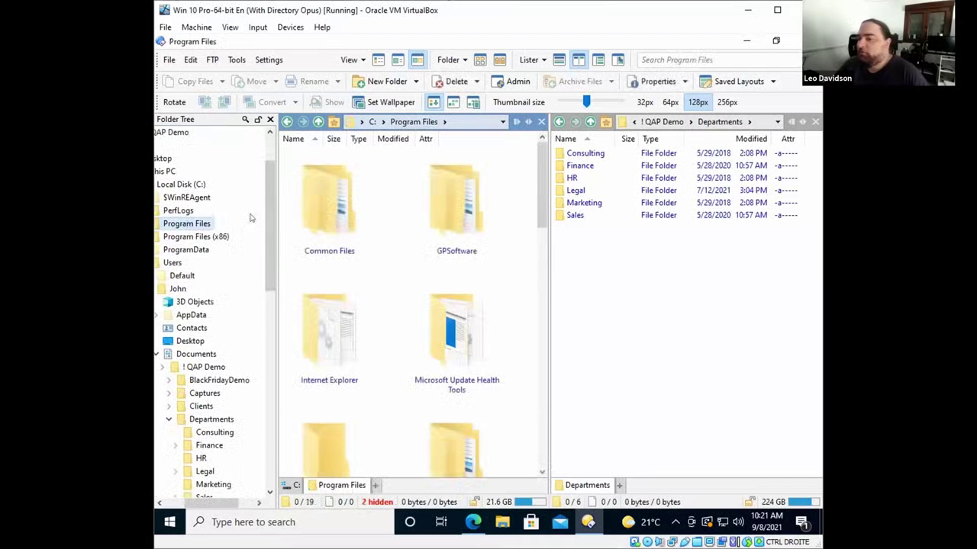
double_click(450, 202)
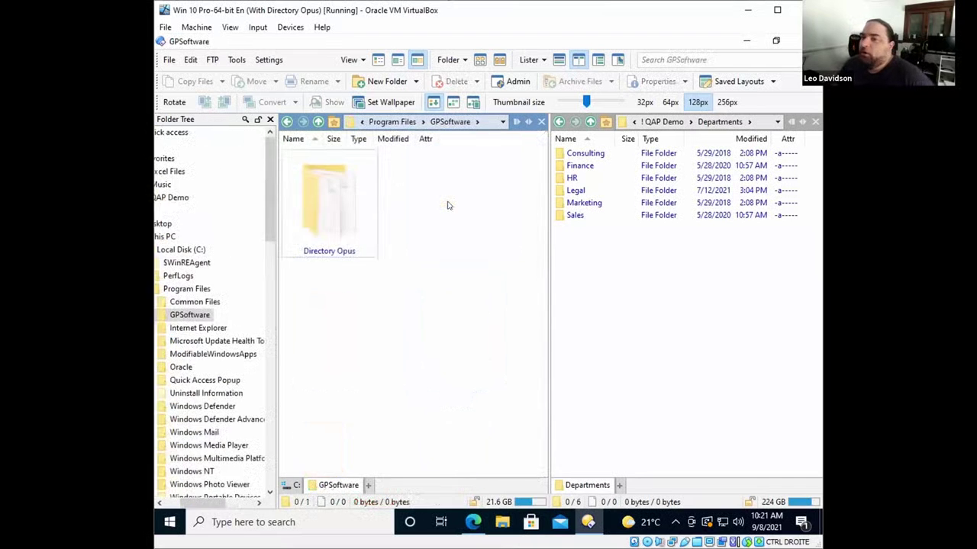
left_click(328, 216)
double_click(329, 215)
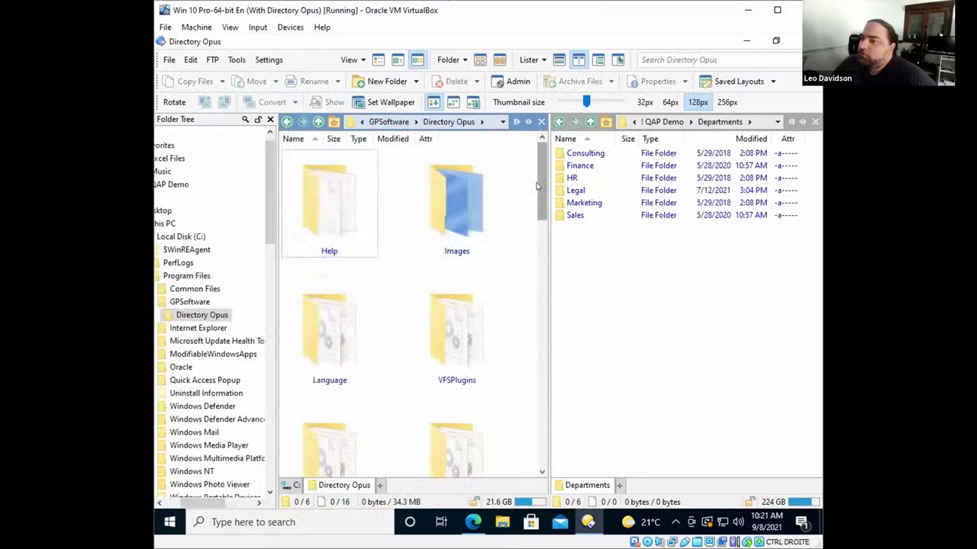
- Select dopusrt.exe in the Directory Opus program folder and switch the file display to details view
scroll(538, 198, "down", 3)
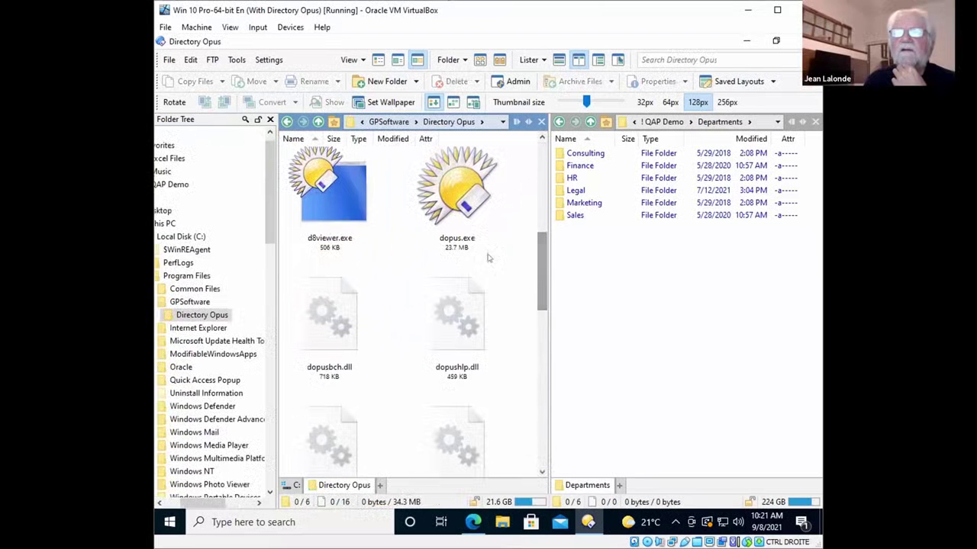
scroll(389, 381, "down", 2)
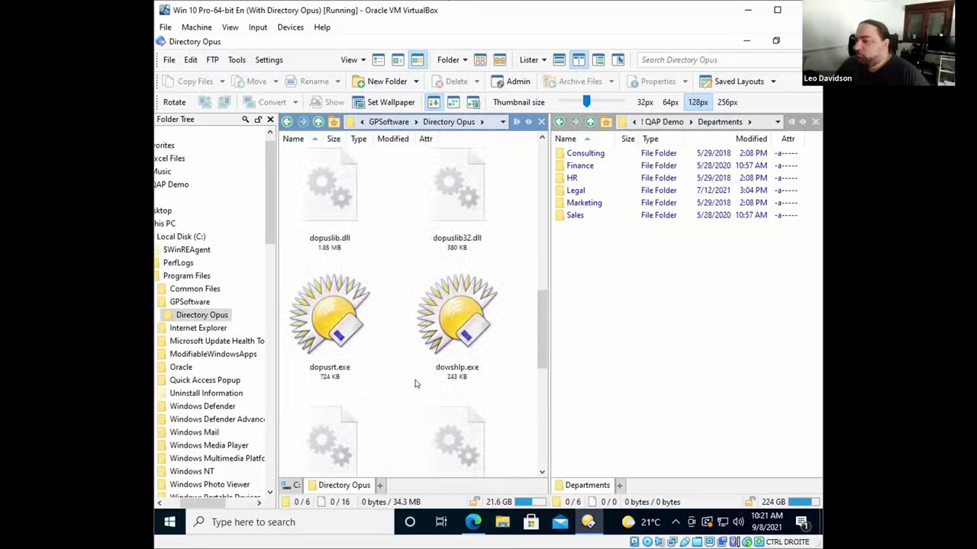
left_click(358, 350)
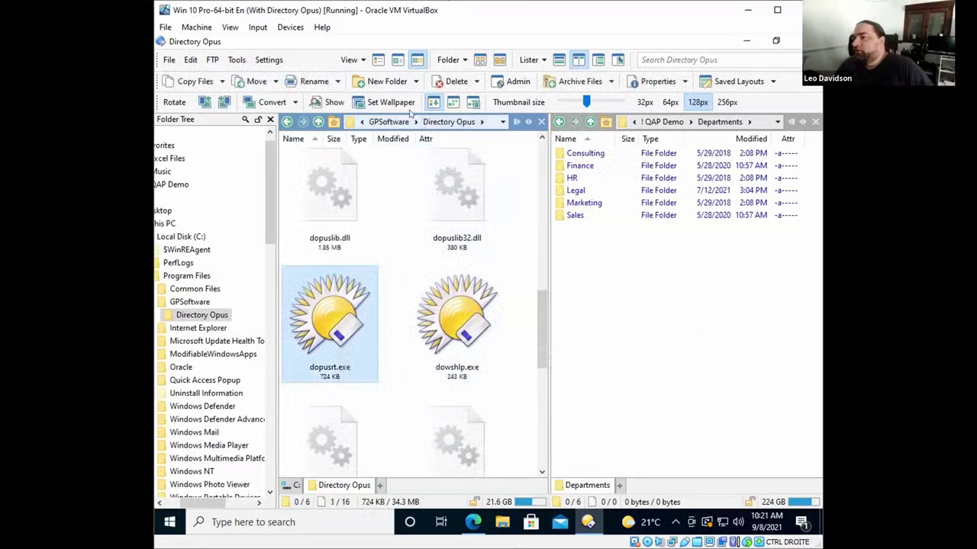
left_click(378, 59)
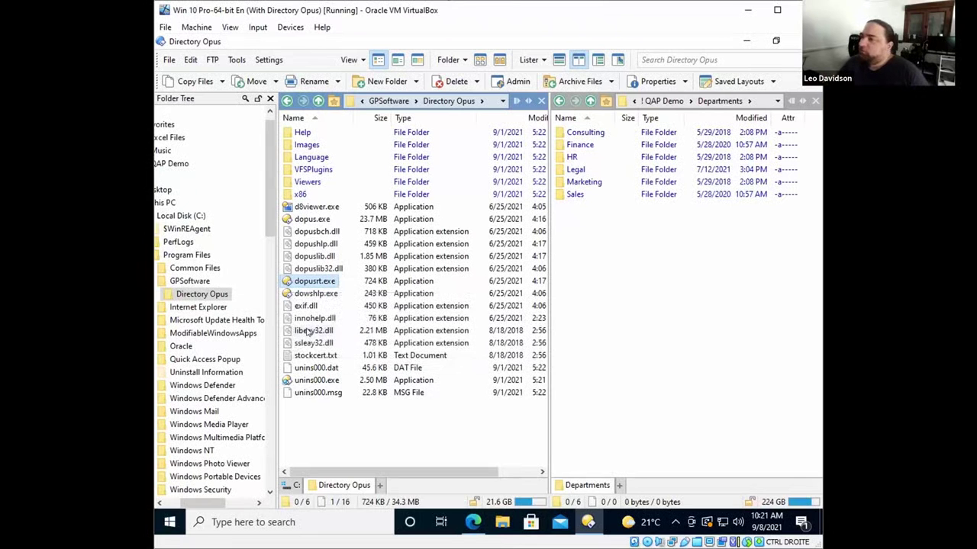
- Point out the Directory Opus executables by selecting dopus.exe and dopusrt.exe in turn
mouse_move(286, 282)
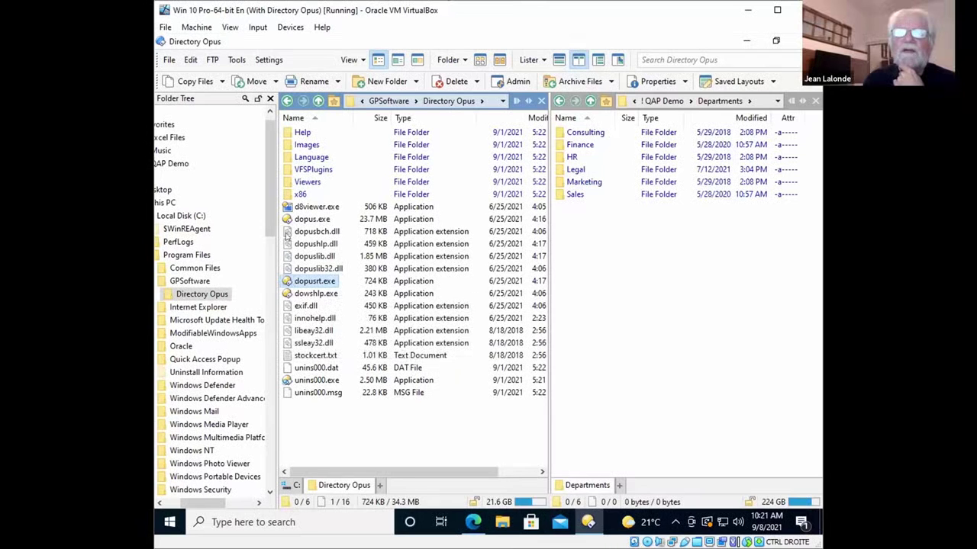
left_click(286, 219)
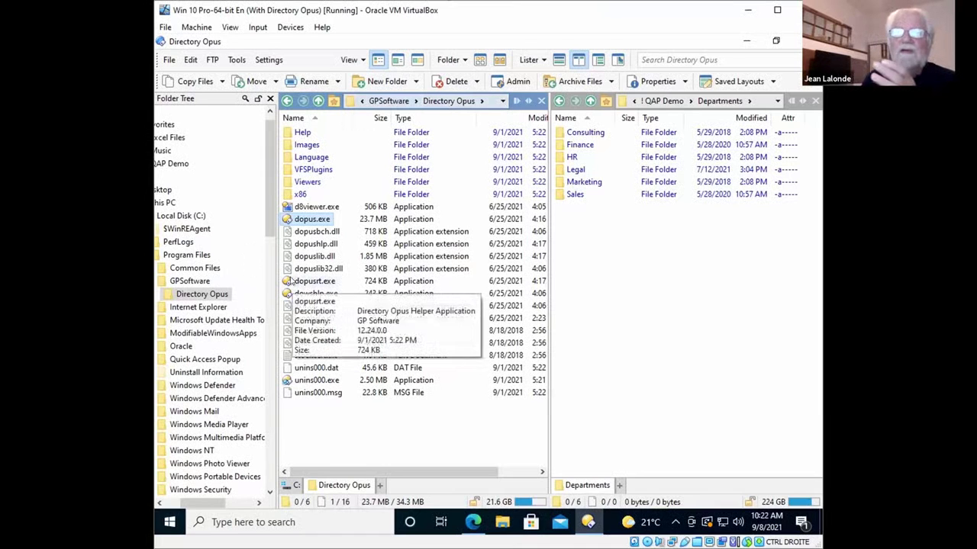
left_click(291, 282)
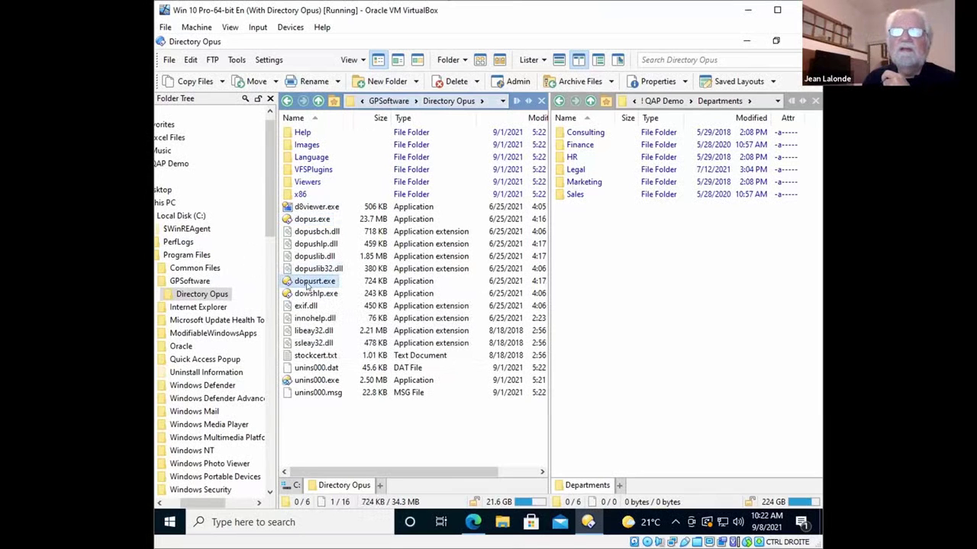
mouse_move(315, 284)
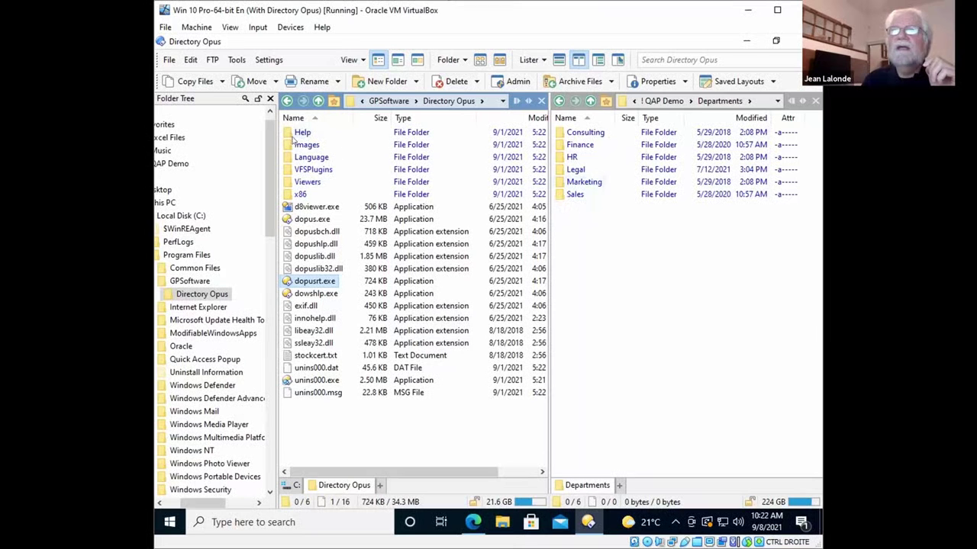
- Go up two levels to Program Files and view the folder info tips for Internet Explorer and Microsoft Update Health Tools
left_click(318, 101)
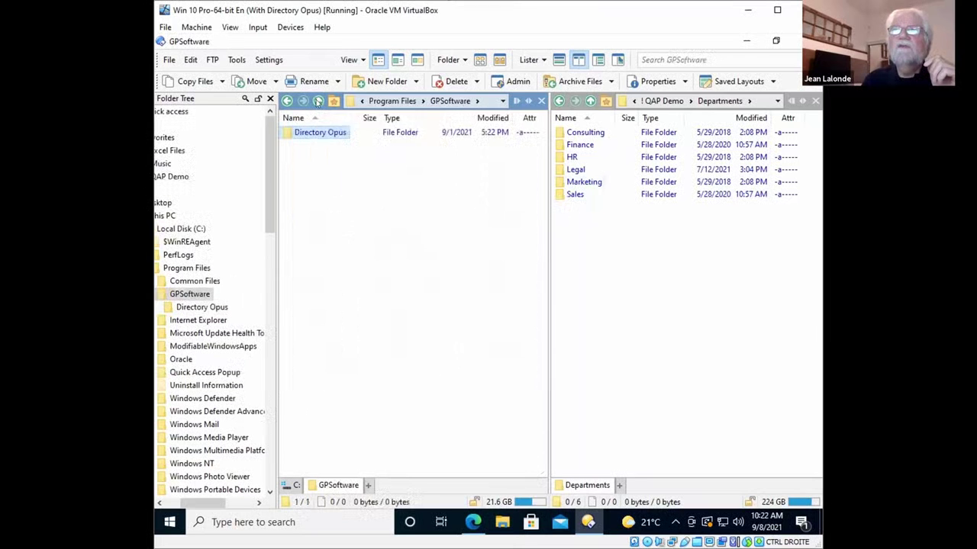
left_click(318, 100)
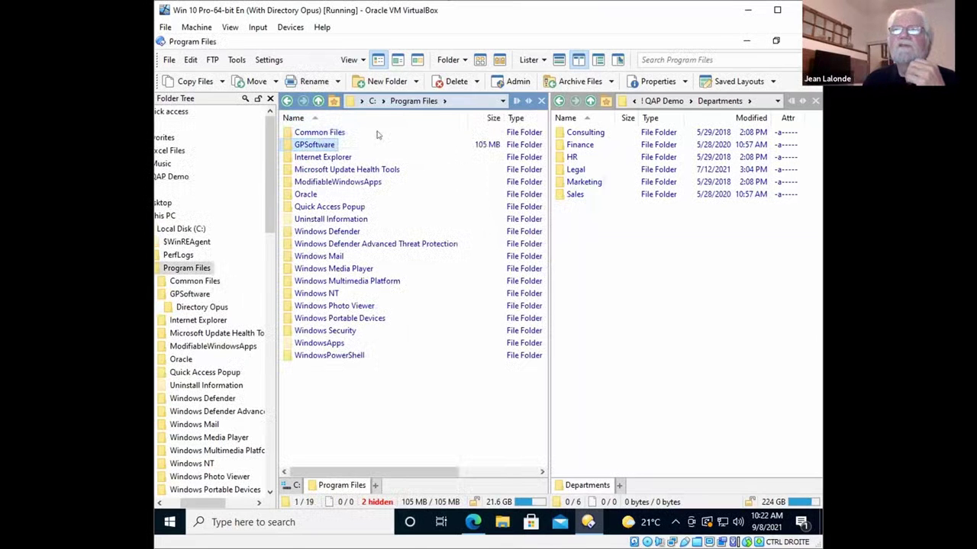
mouse_move(287, 156)
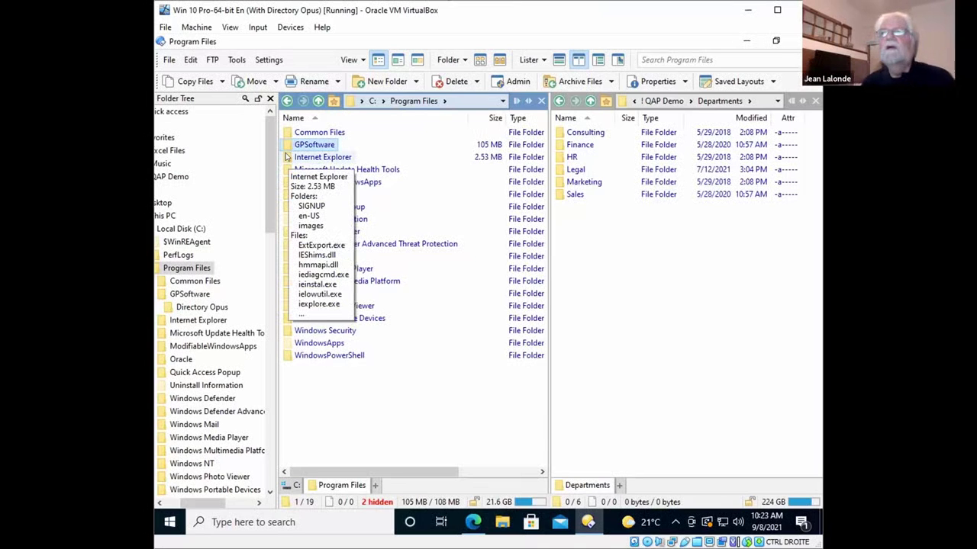
mouse_move(287, 173)
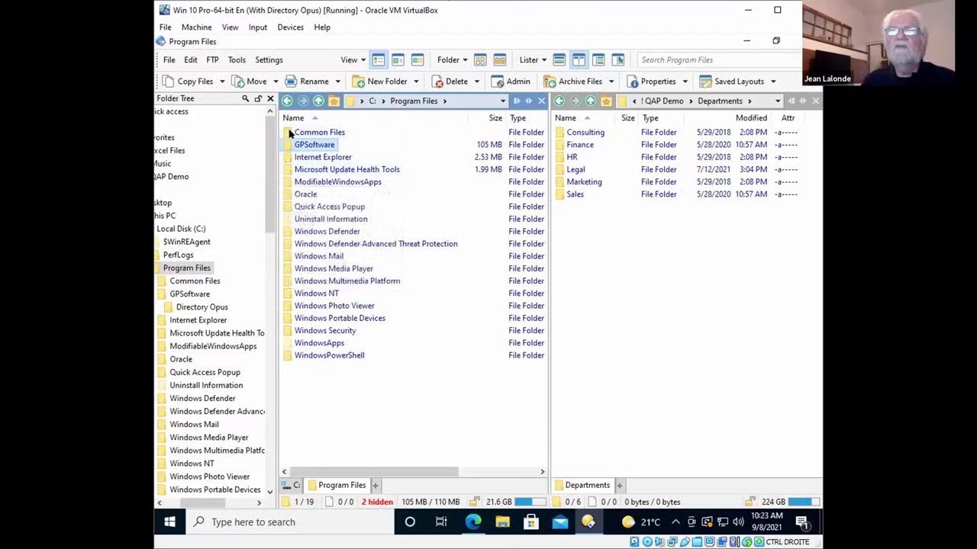
- Select all folders in Program Files, from Common Files to WindowsPowerShell, and calculate their sizes
left_click(288, 135)
left_click(287, 355, "shift")
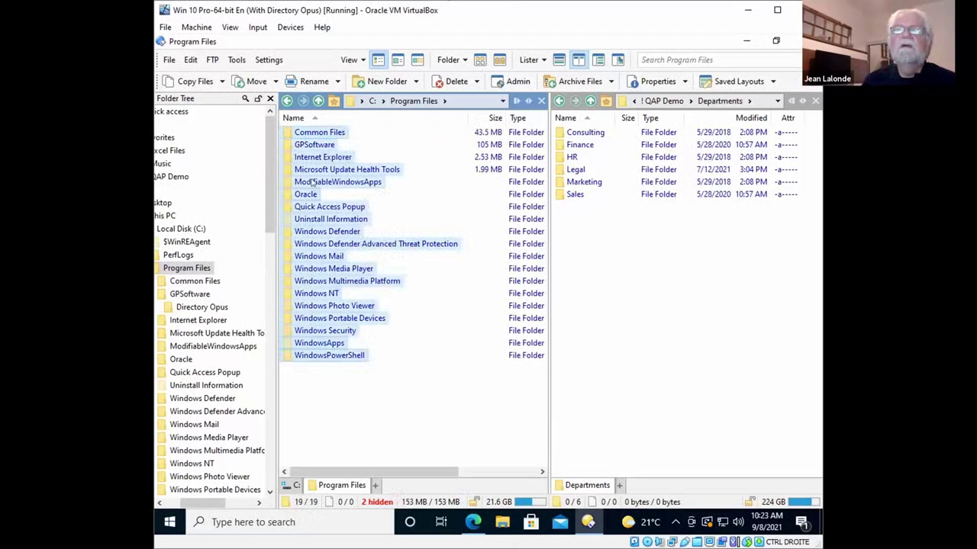
left_click(183, 58)
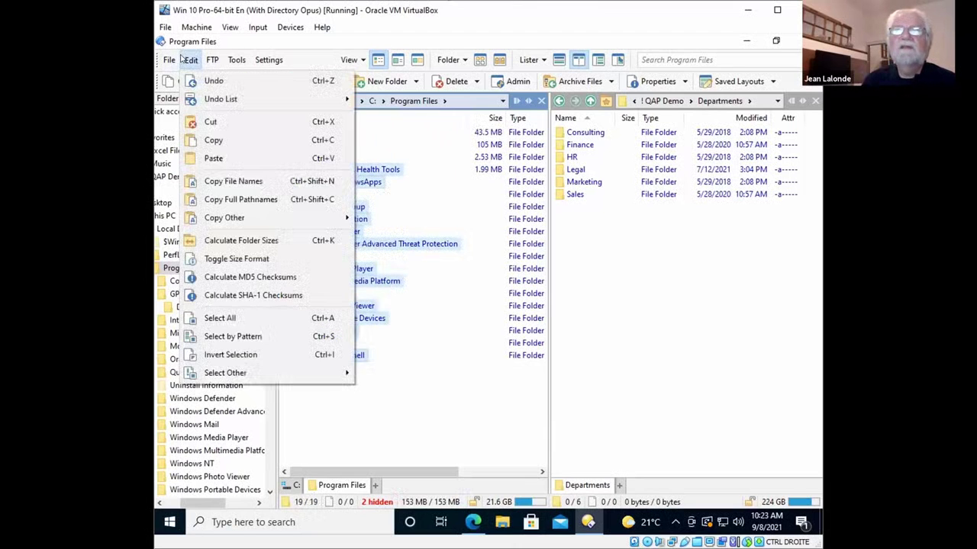
left_click(229, 241)
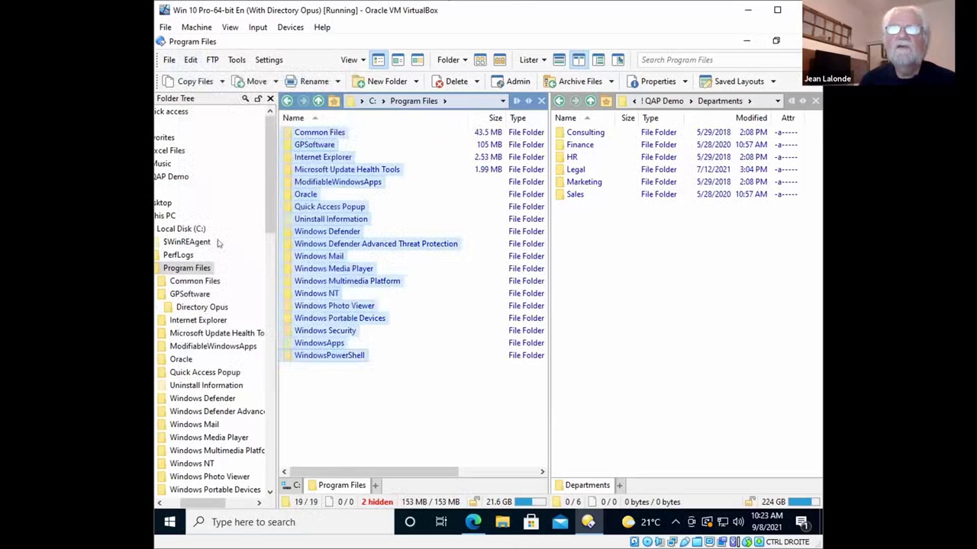
left_click(441, 368)
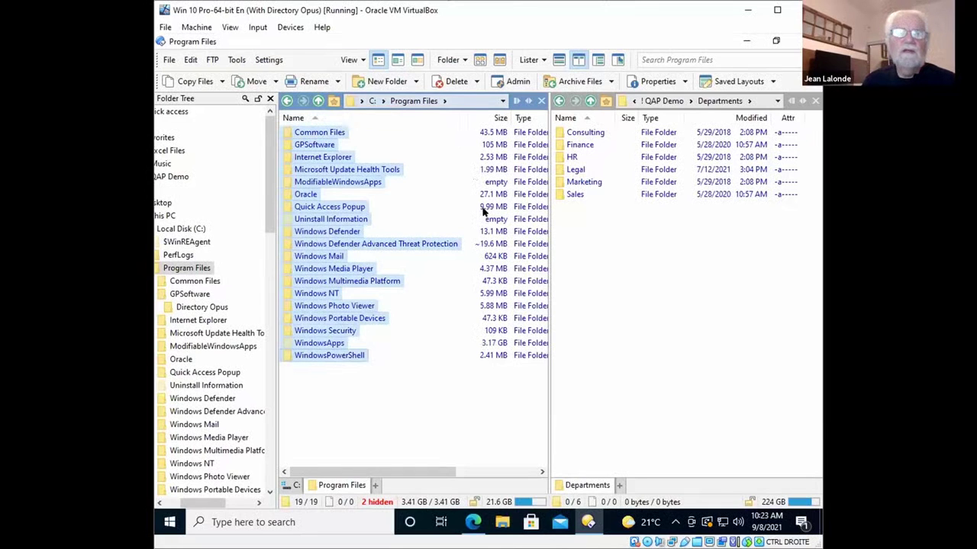
mouse_move(307, 236)
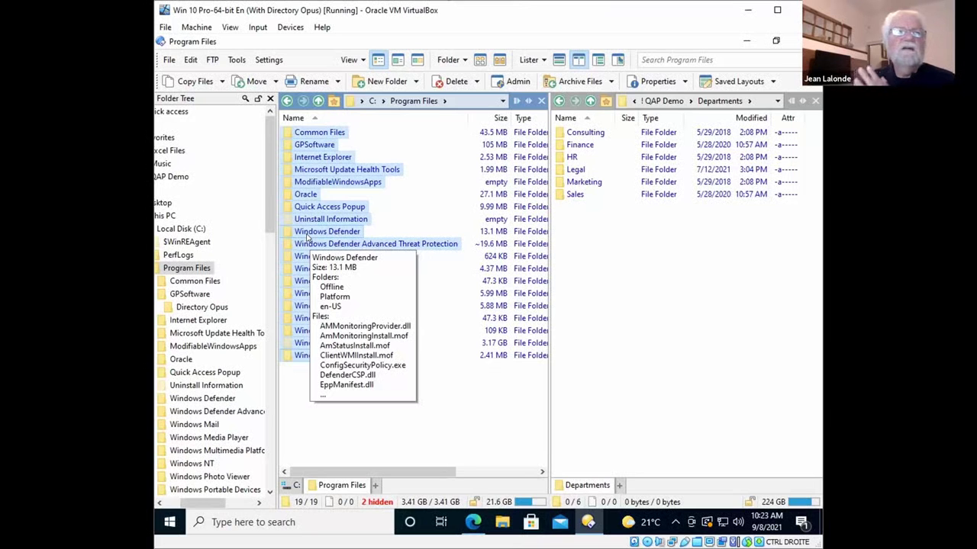
- Open the Synchronize utility with Departments as the destination and change the source display to the Pictures folder
left_click(637, 235)
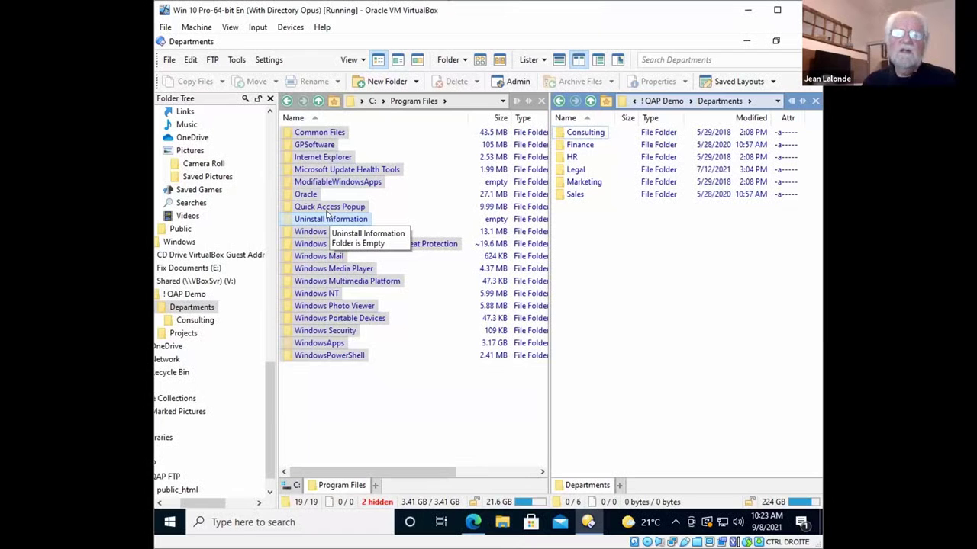
left_click(233, 59)
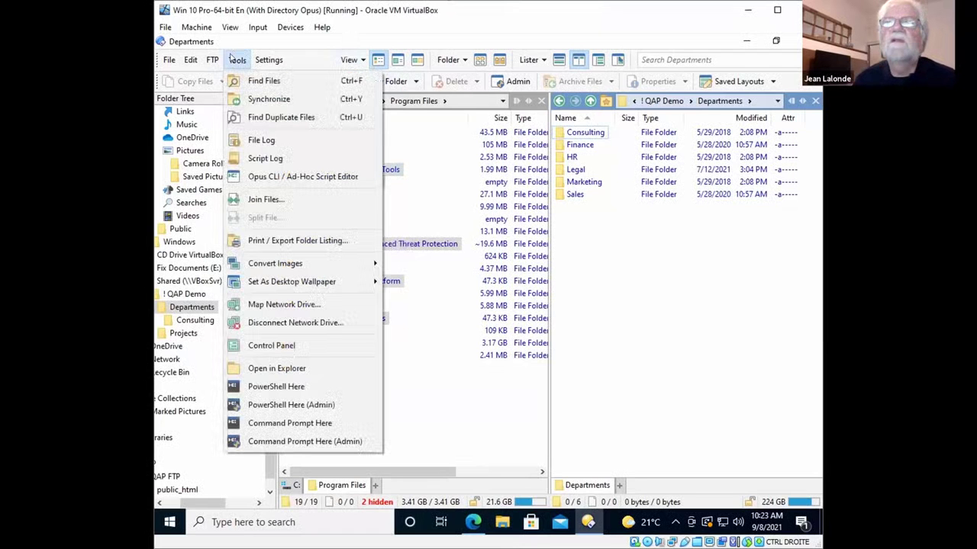
left_click(235, 99)
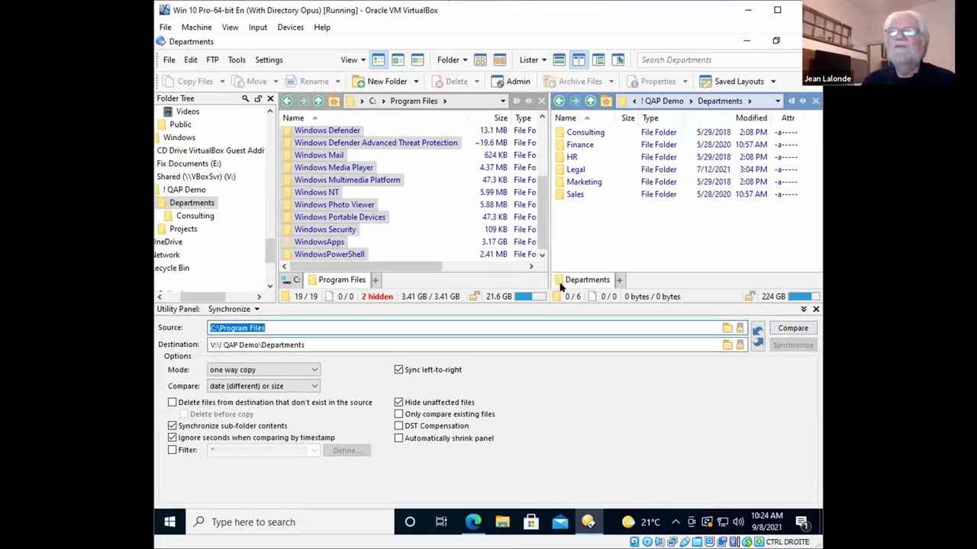
scroll(532, 163, "up", 2)
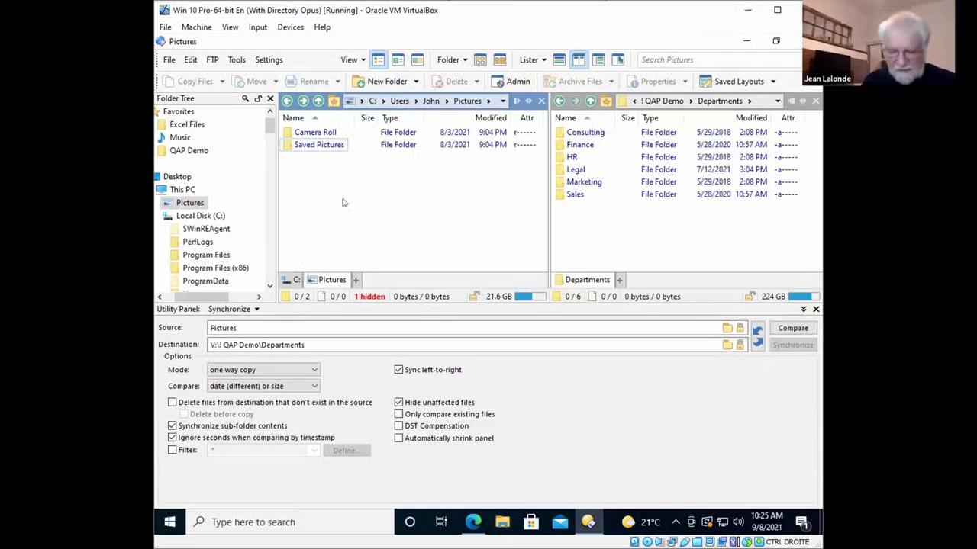
- Paste the clipboard image as a file into the Pictures folder and open Image Conversion for it
key("ctrl+v")
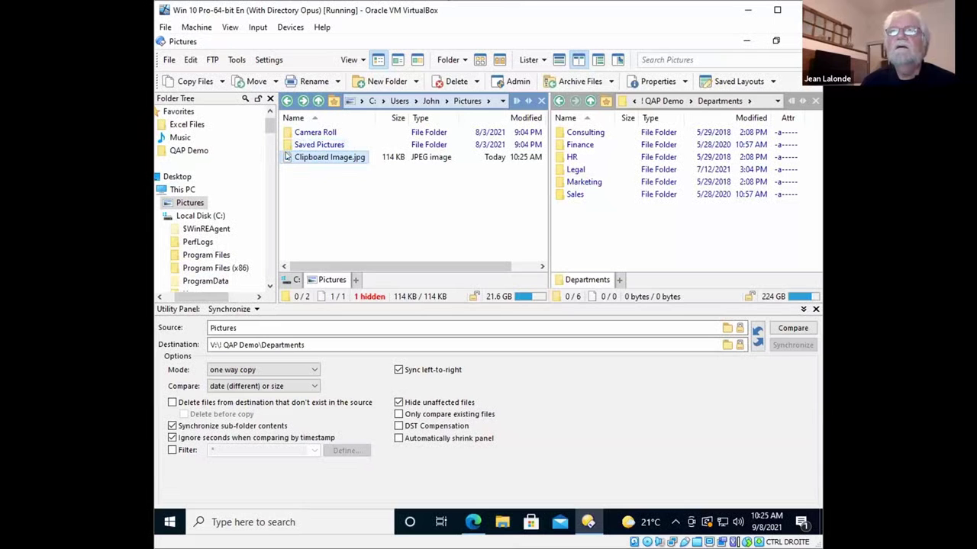
right_click(287, 156)
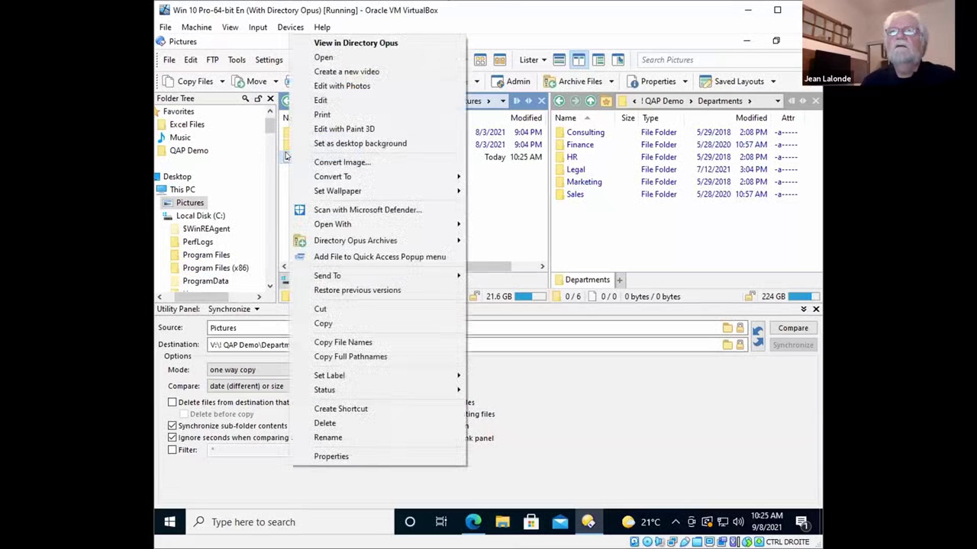
left_click(335, 163)
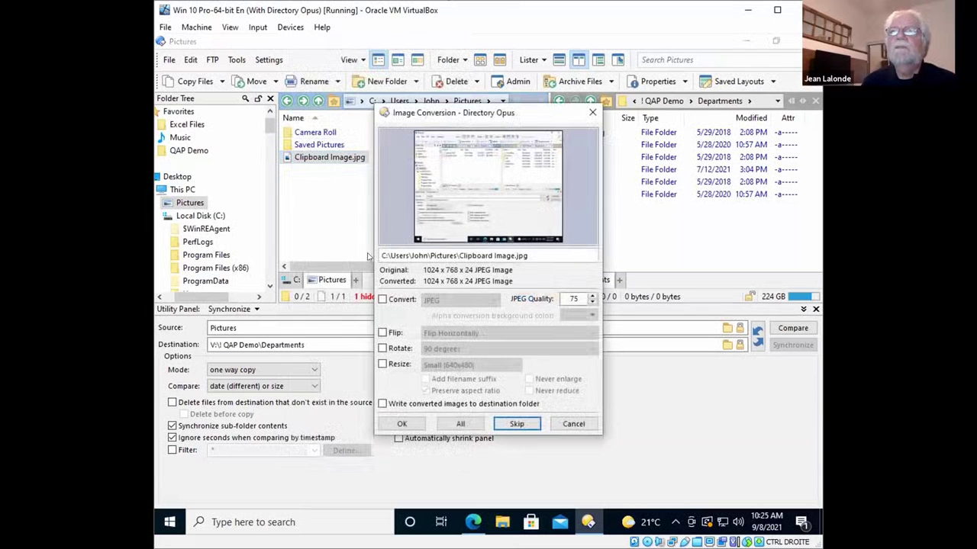
- Convert Clipboard Image.jpg to JPEG, resized to Thumbnails (128x128) with a filename suffix added and the aspect ratio preserved
left_click(382, 300)
left_click(445, 302)
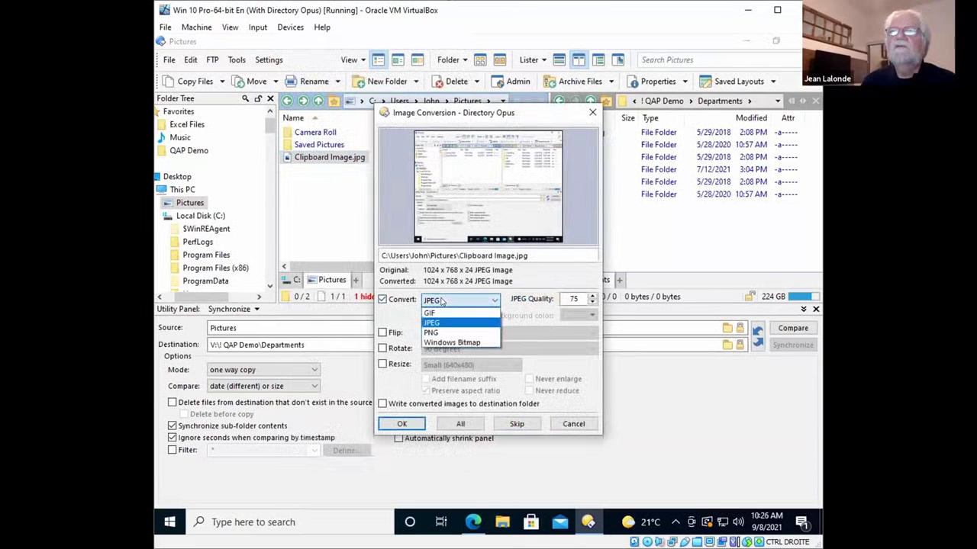
left_click(407, 330)
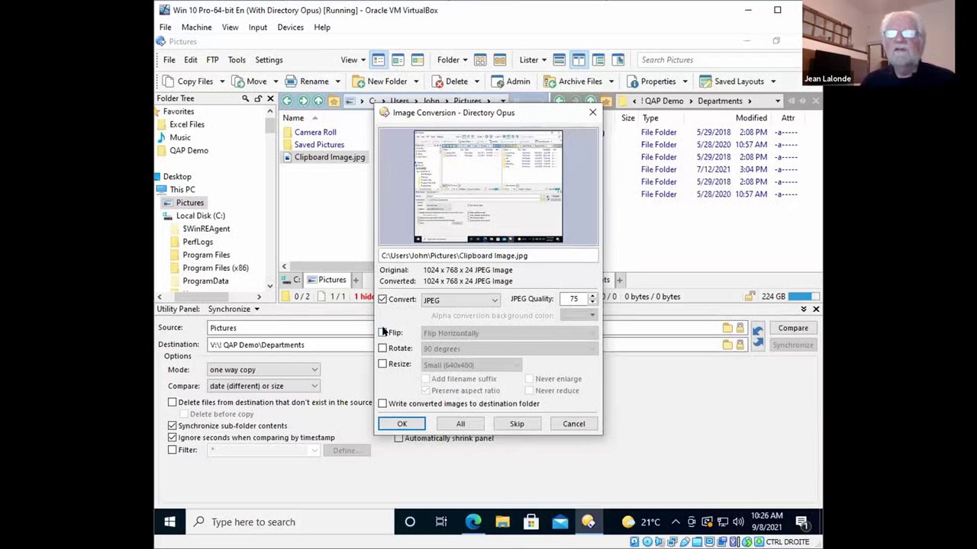
left_click(383, 365)
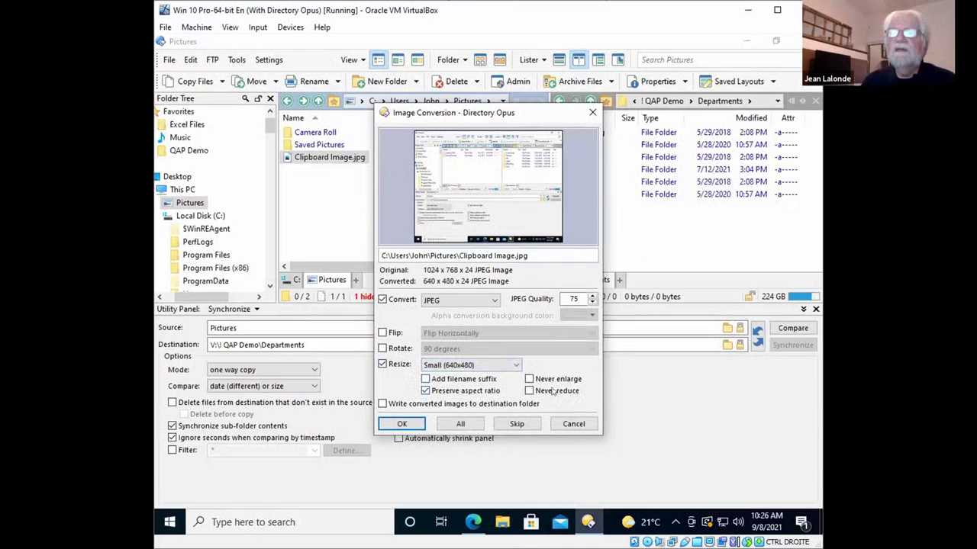
left_click(426, 379)
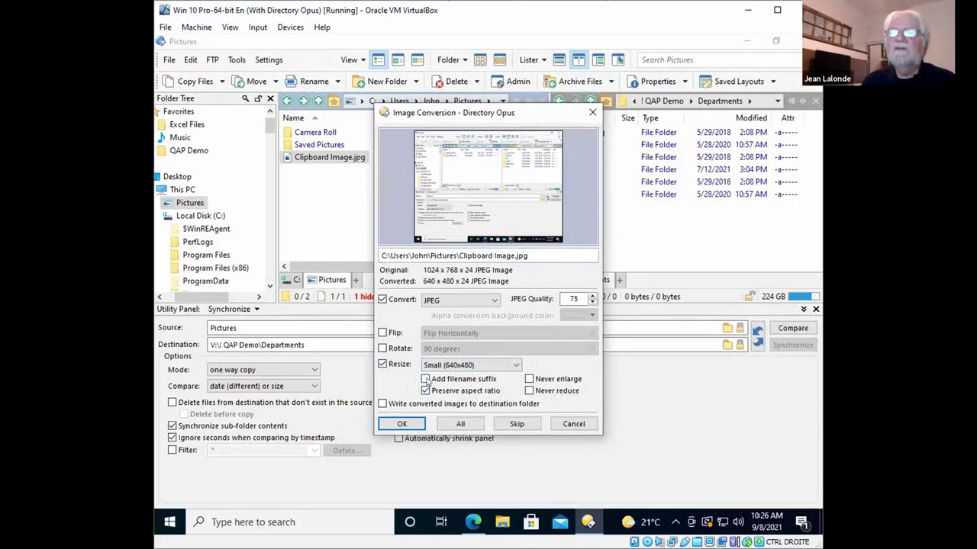
left_click(470, 365)
left_click(462, 377)
left_click(402, 425)
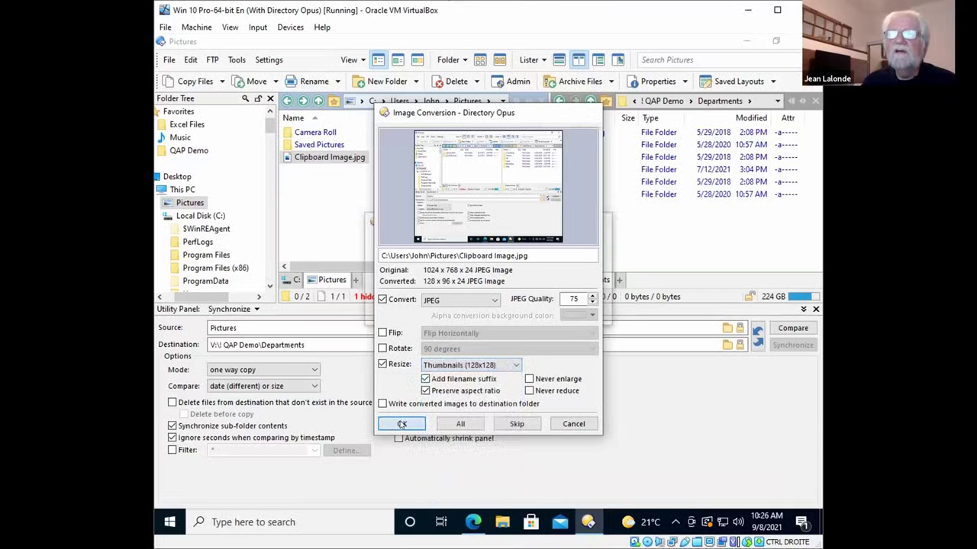
- View the preview info tip of Clipboard Image-thumbs.jpg and look through the commands available for that file
left_click(336, 171)
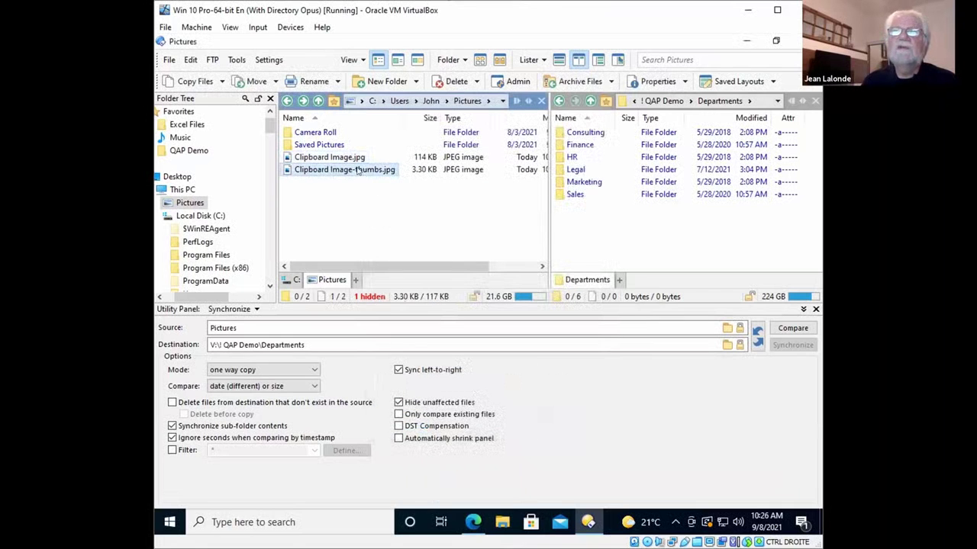
mouse_move(364, 175)
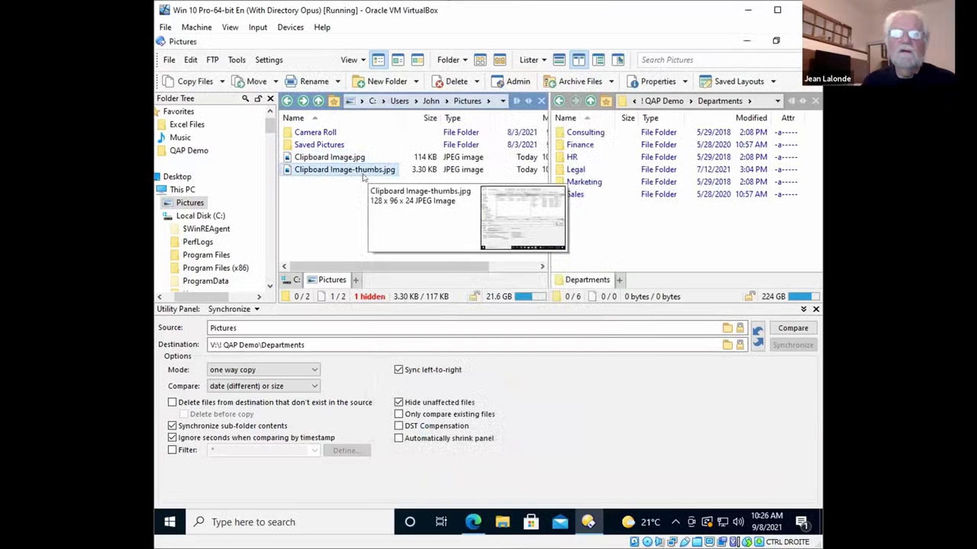
mouse_move(296, 173)
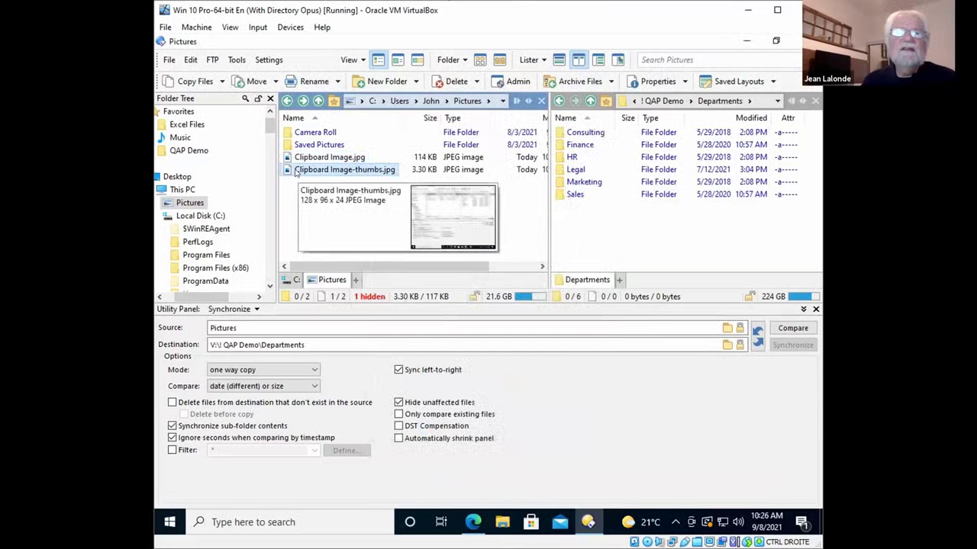
left_click(292, 212)
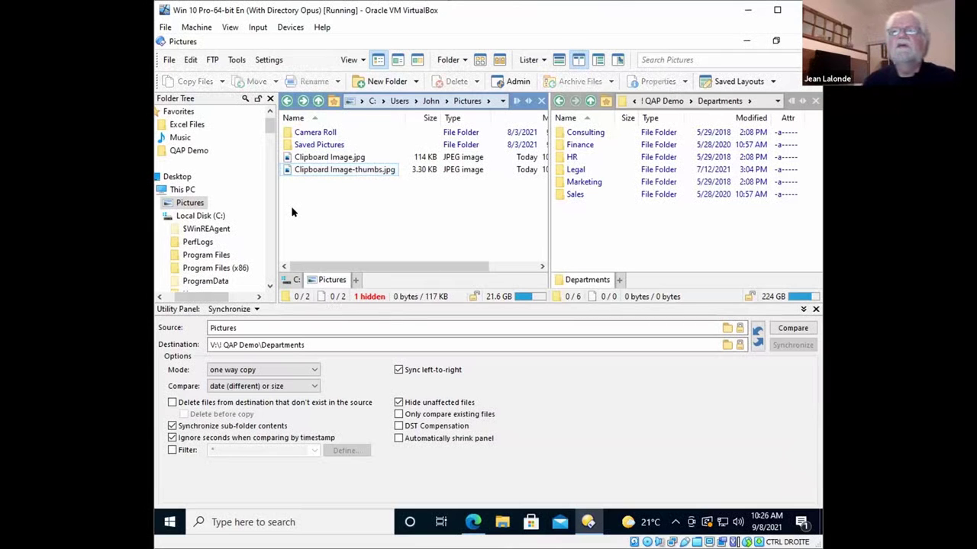
right_click(290, 171)
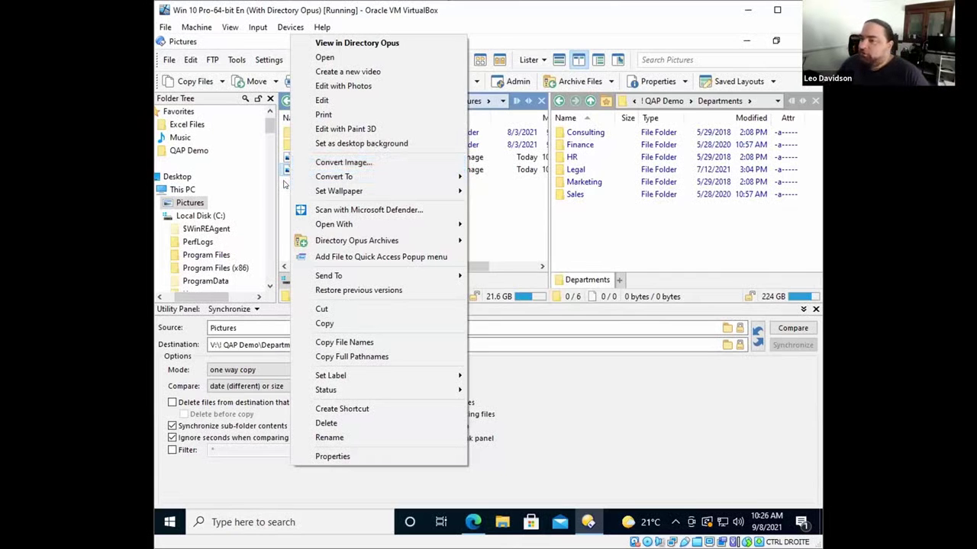
left_click(283, 184)
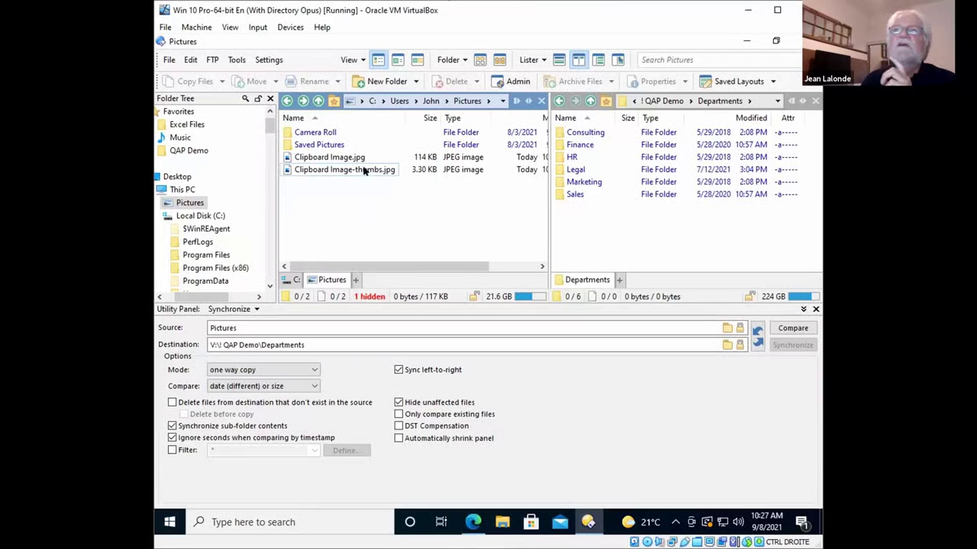
- Open the Directory Opus help manual in the browser and search its topics for "image"
left_click(294, 160)
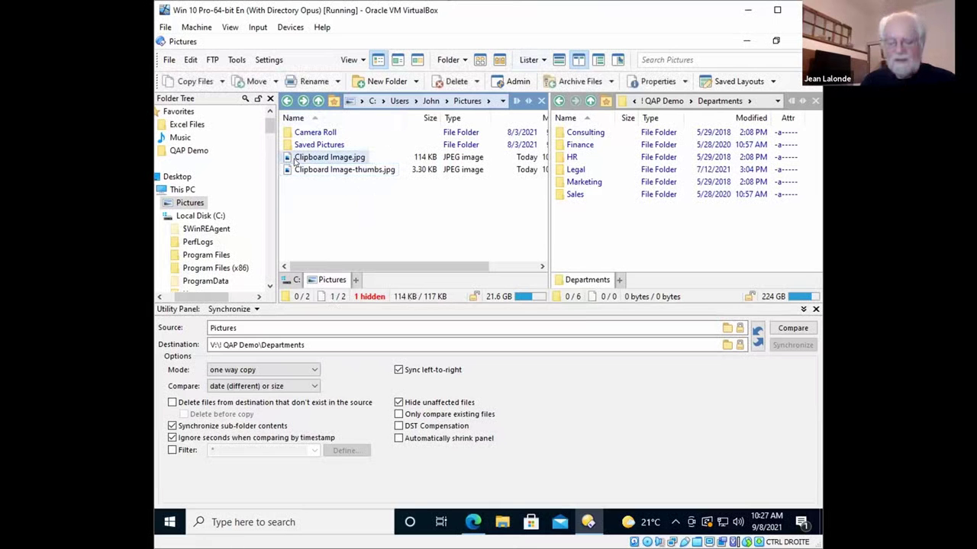
key("F1")
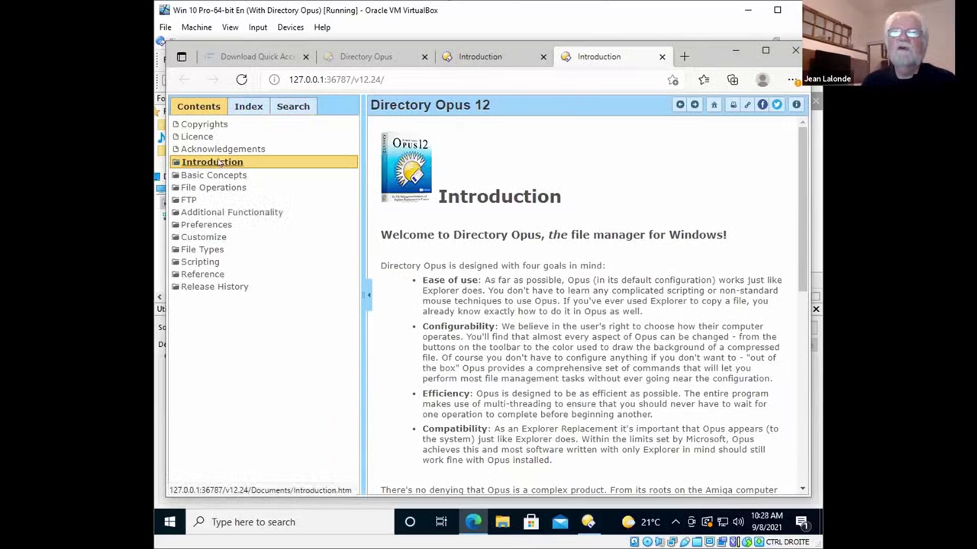
left_click(248, 106)
left_click(291, 107)
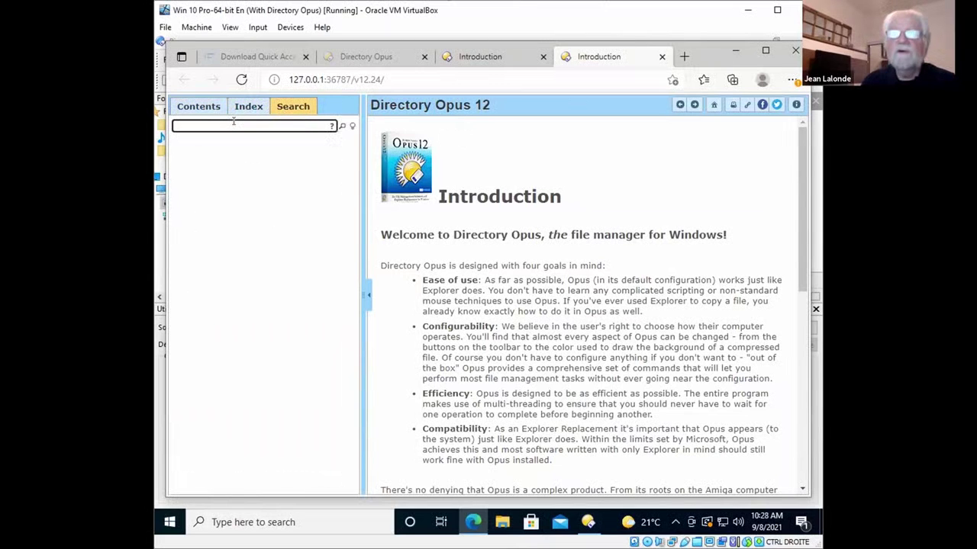
type("image")
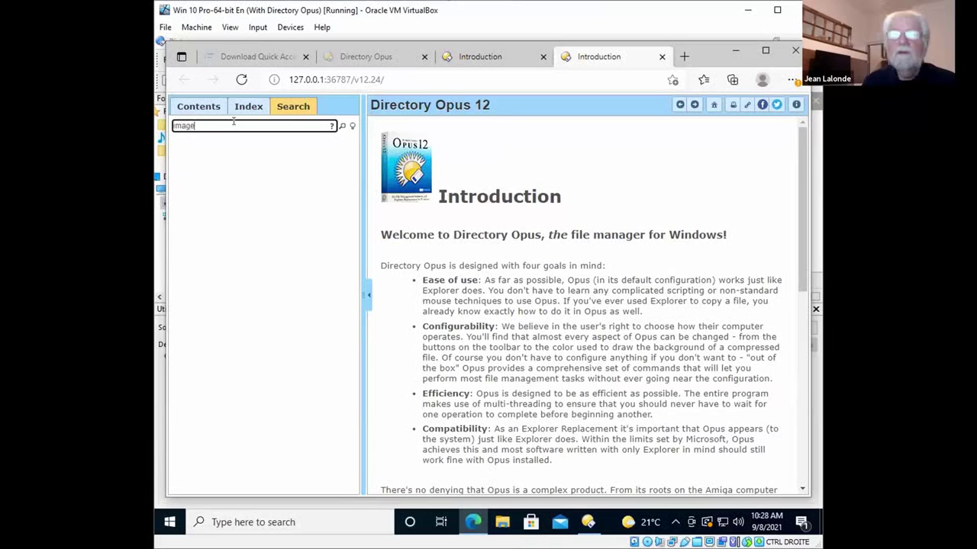
left_click(342, 126)
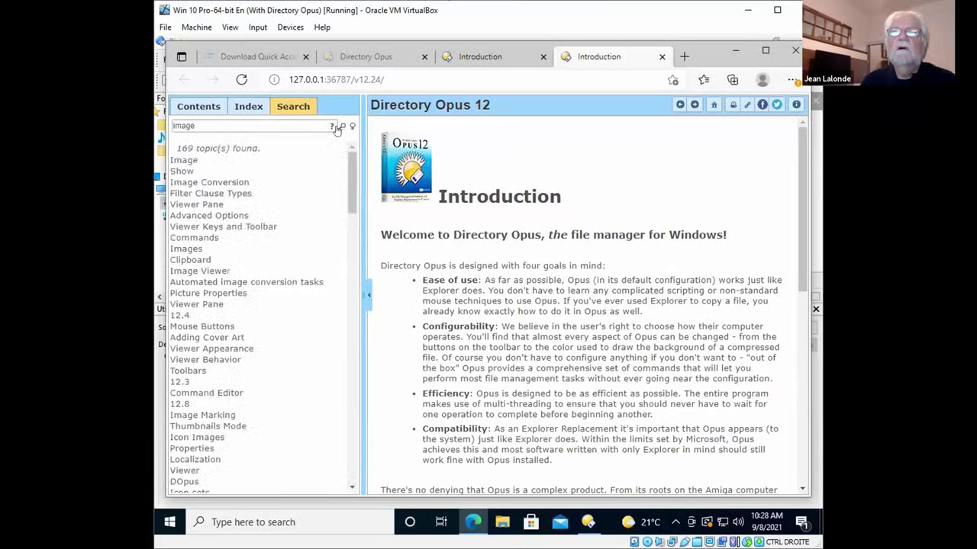
- Read the Viewer Pane help topic down to its title bar buttons, and minimize the browser
left_click(213, 205)
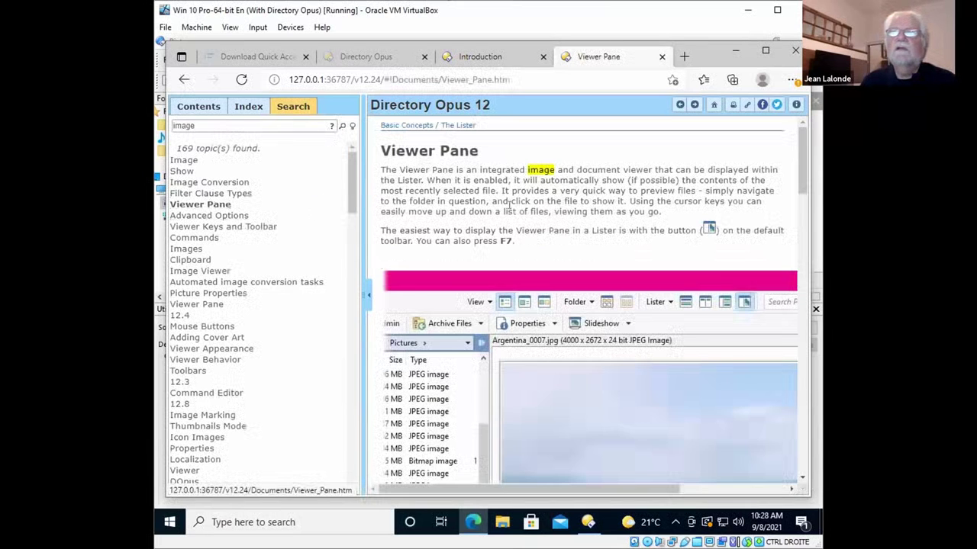
scroll(544, 341, "down", 5)
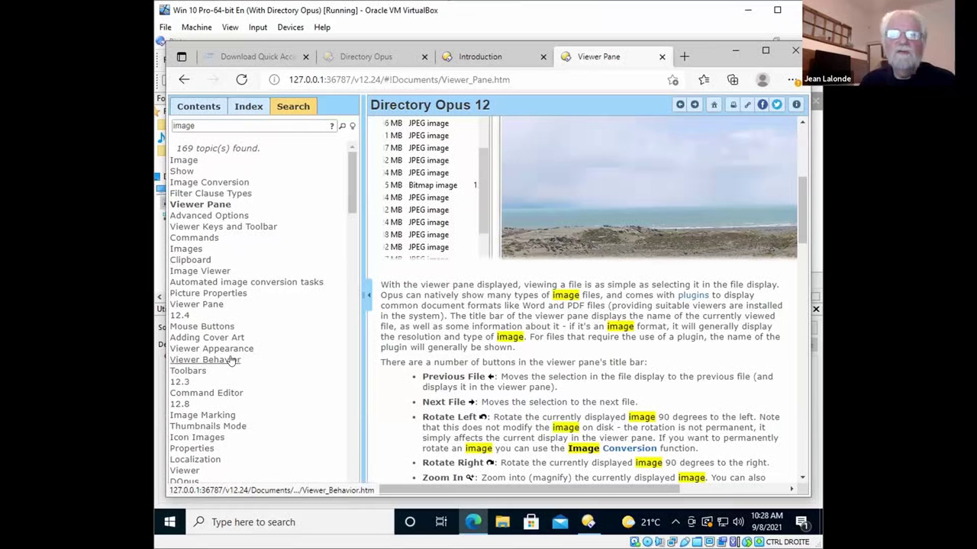
left_click(739, 49)
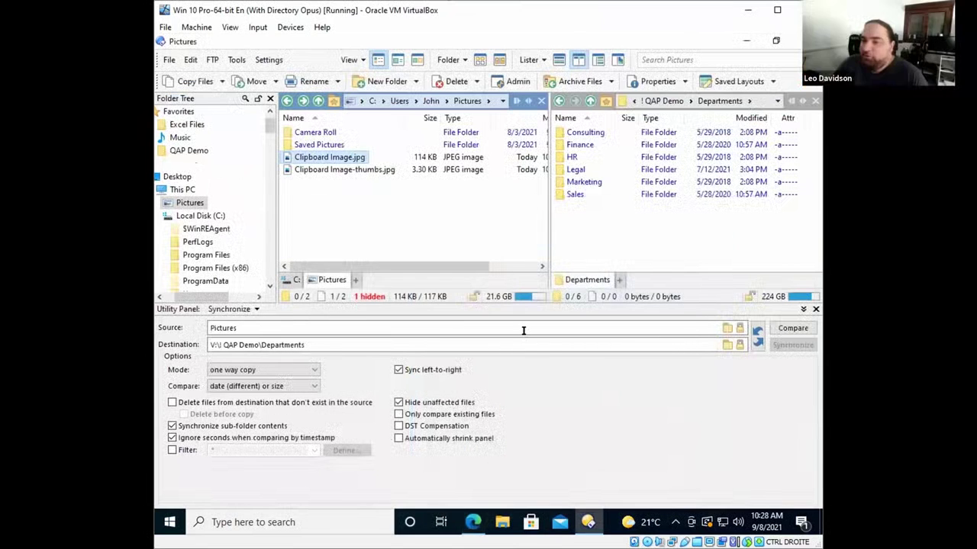
- Close the Synchronize utility panel and deselect Clipboard Image.jpg
left_click(816, 309)
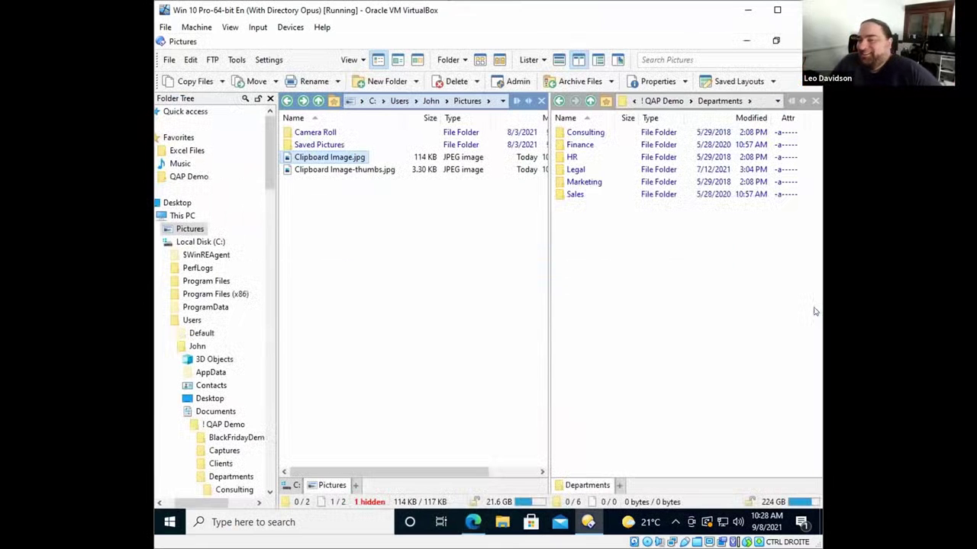
left_click(394, 300)
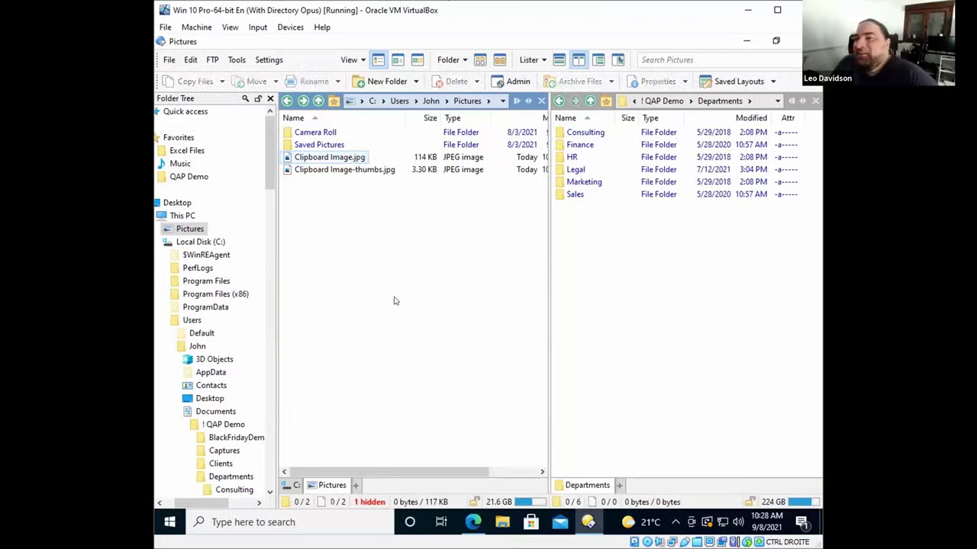